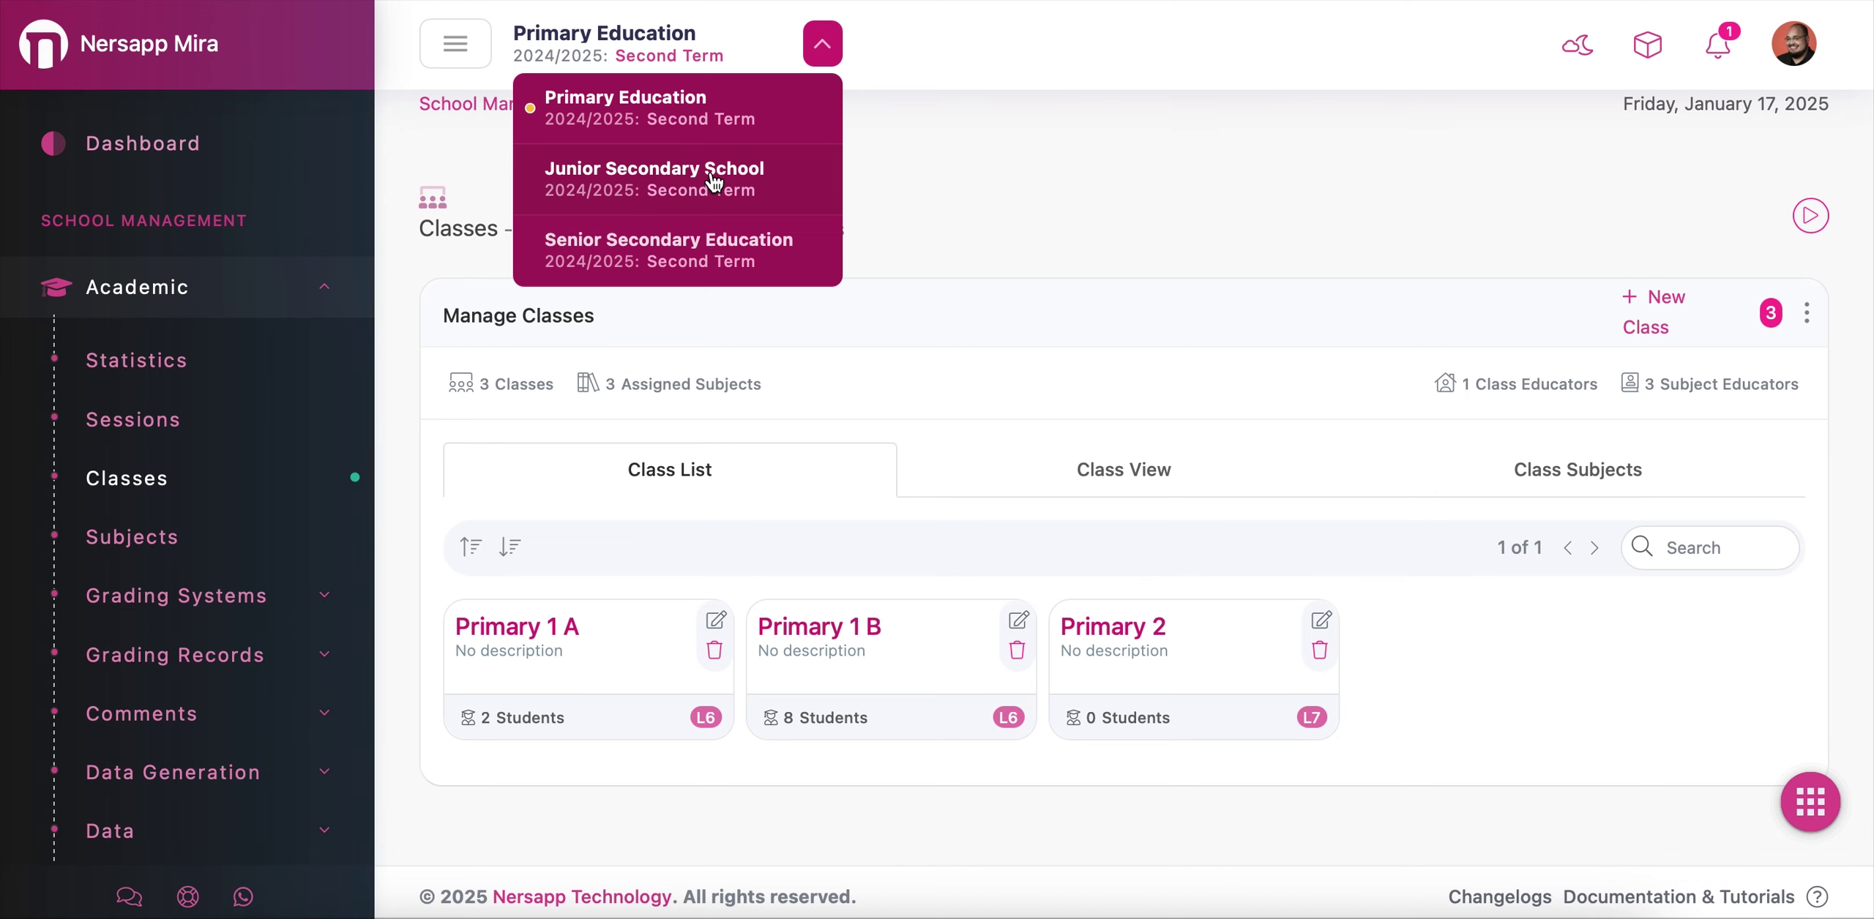
# - View the classes of the Junior Secondary School section, and return to the Primary Education section
pyautogui.click(714, 181)
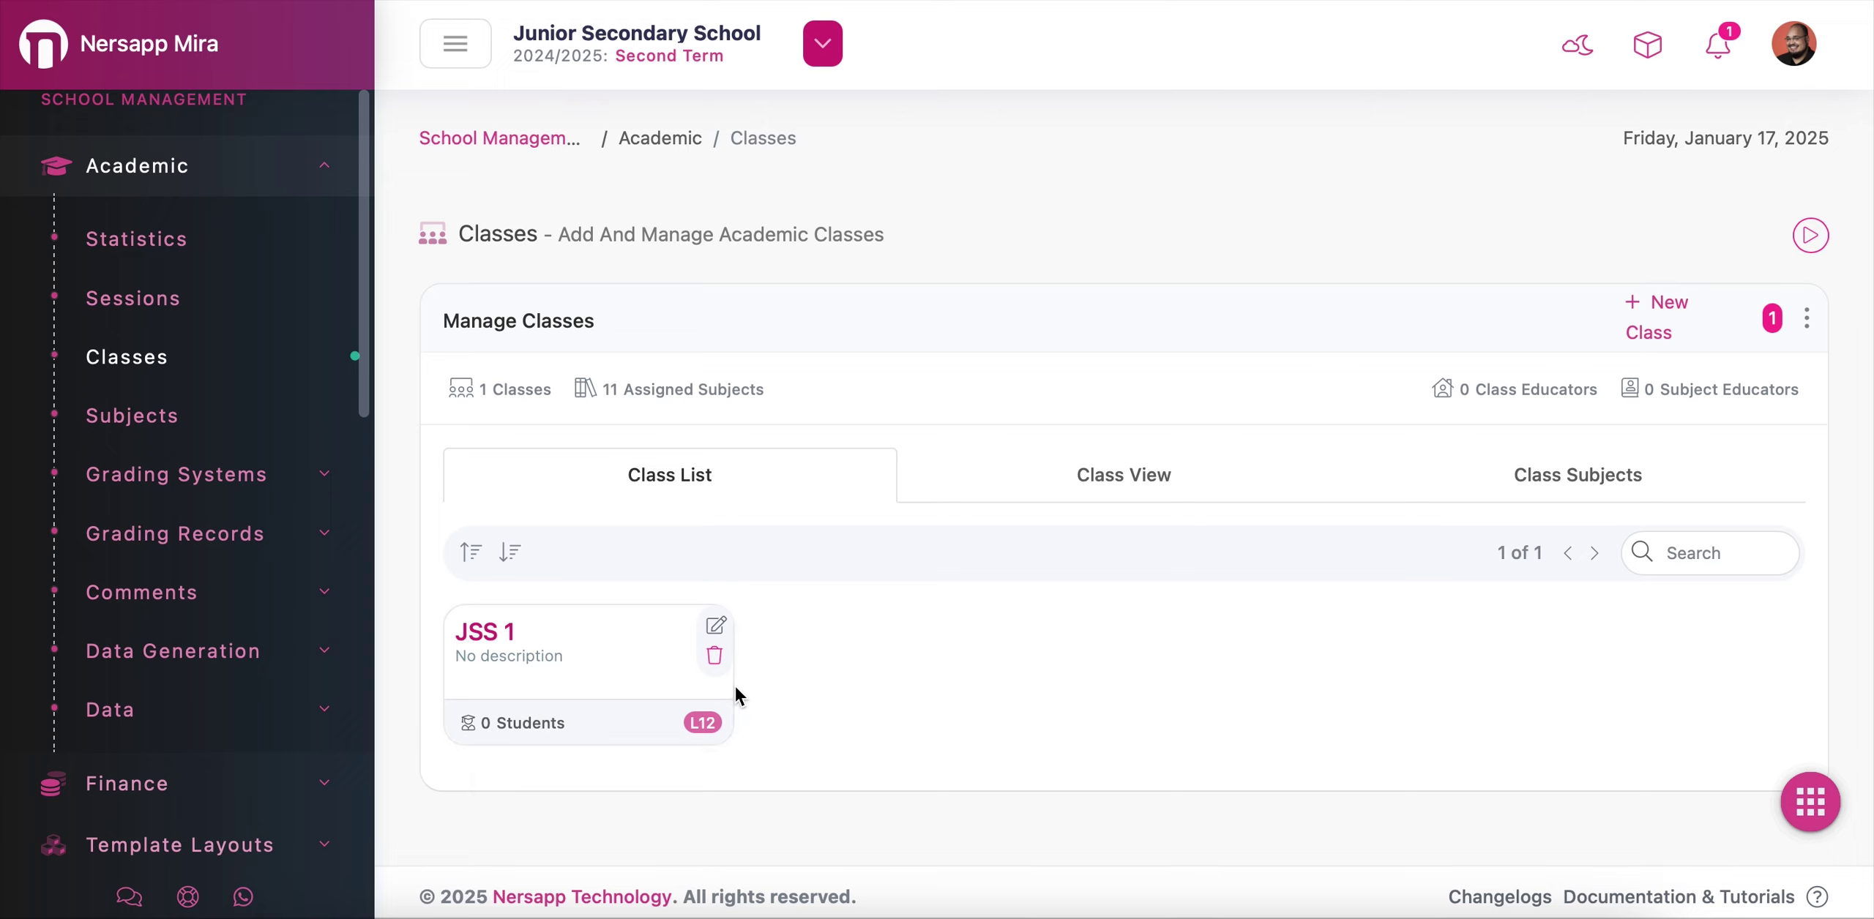
pyautogui.click(825, 48)
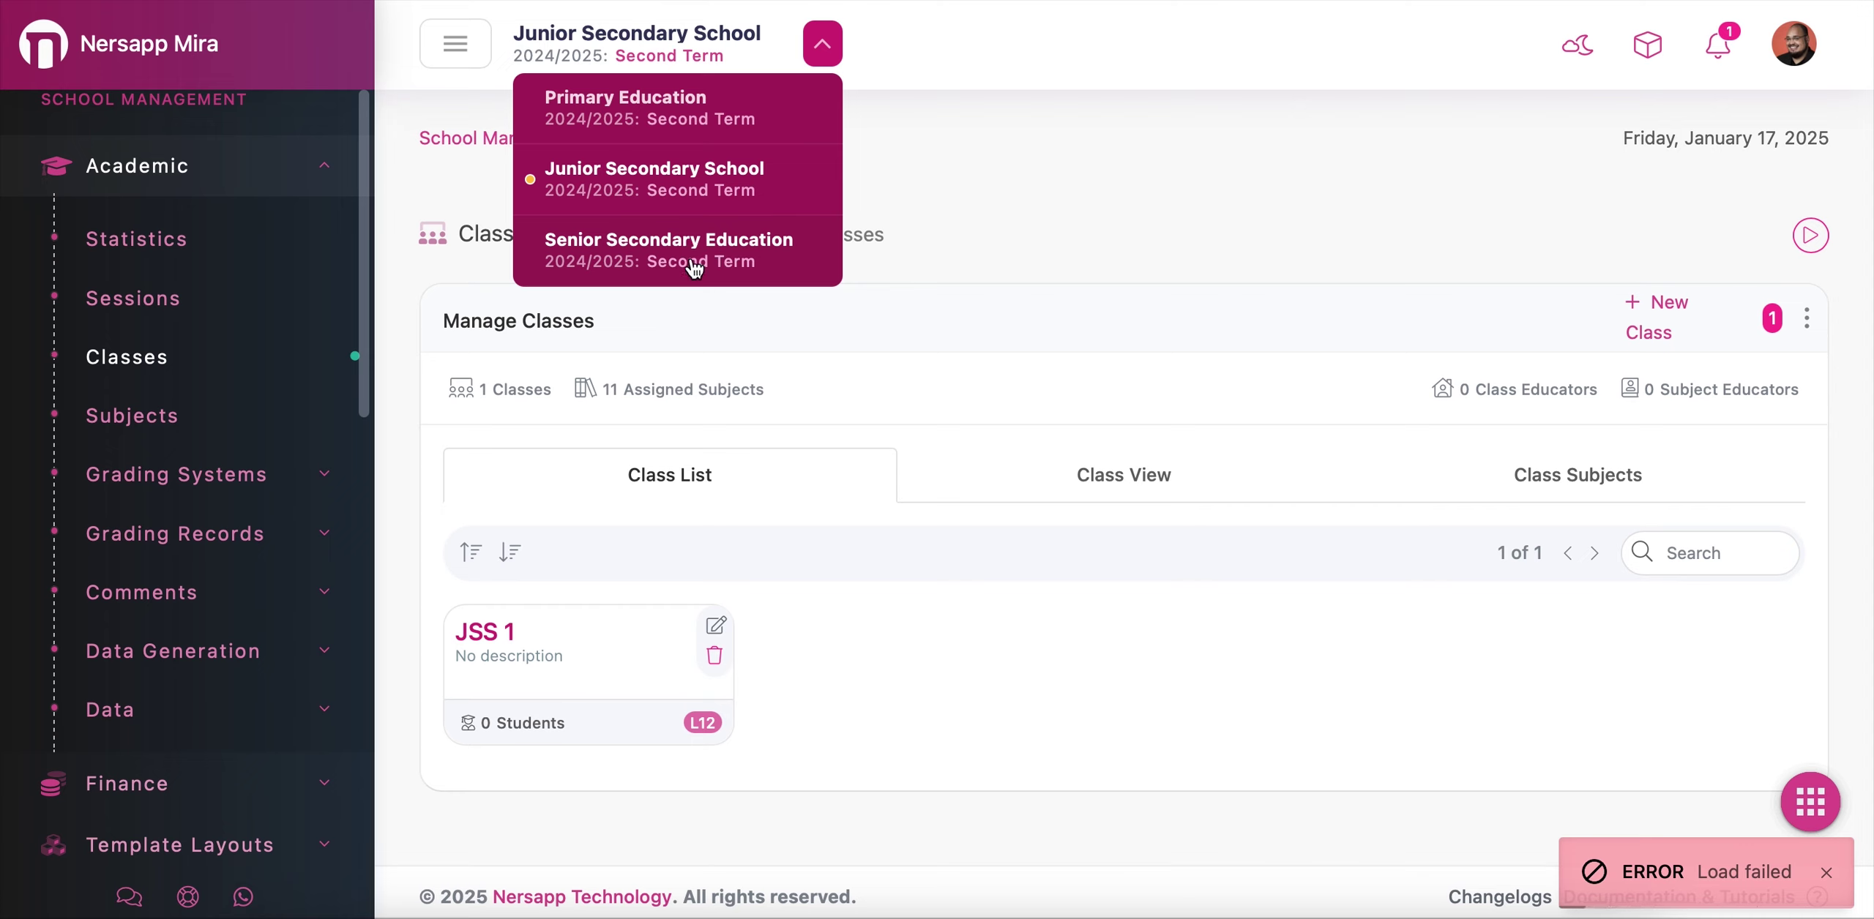
pyautogui.click(713, 126)
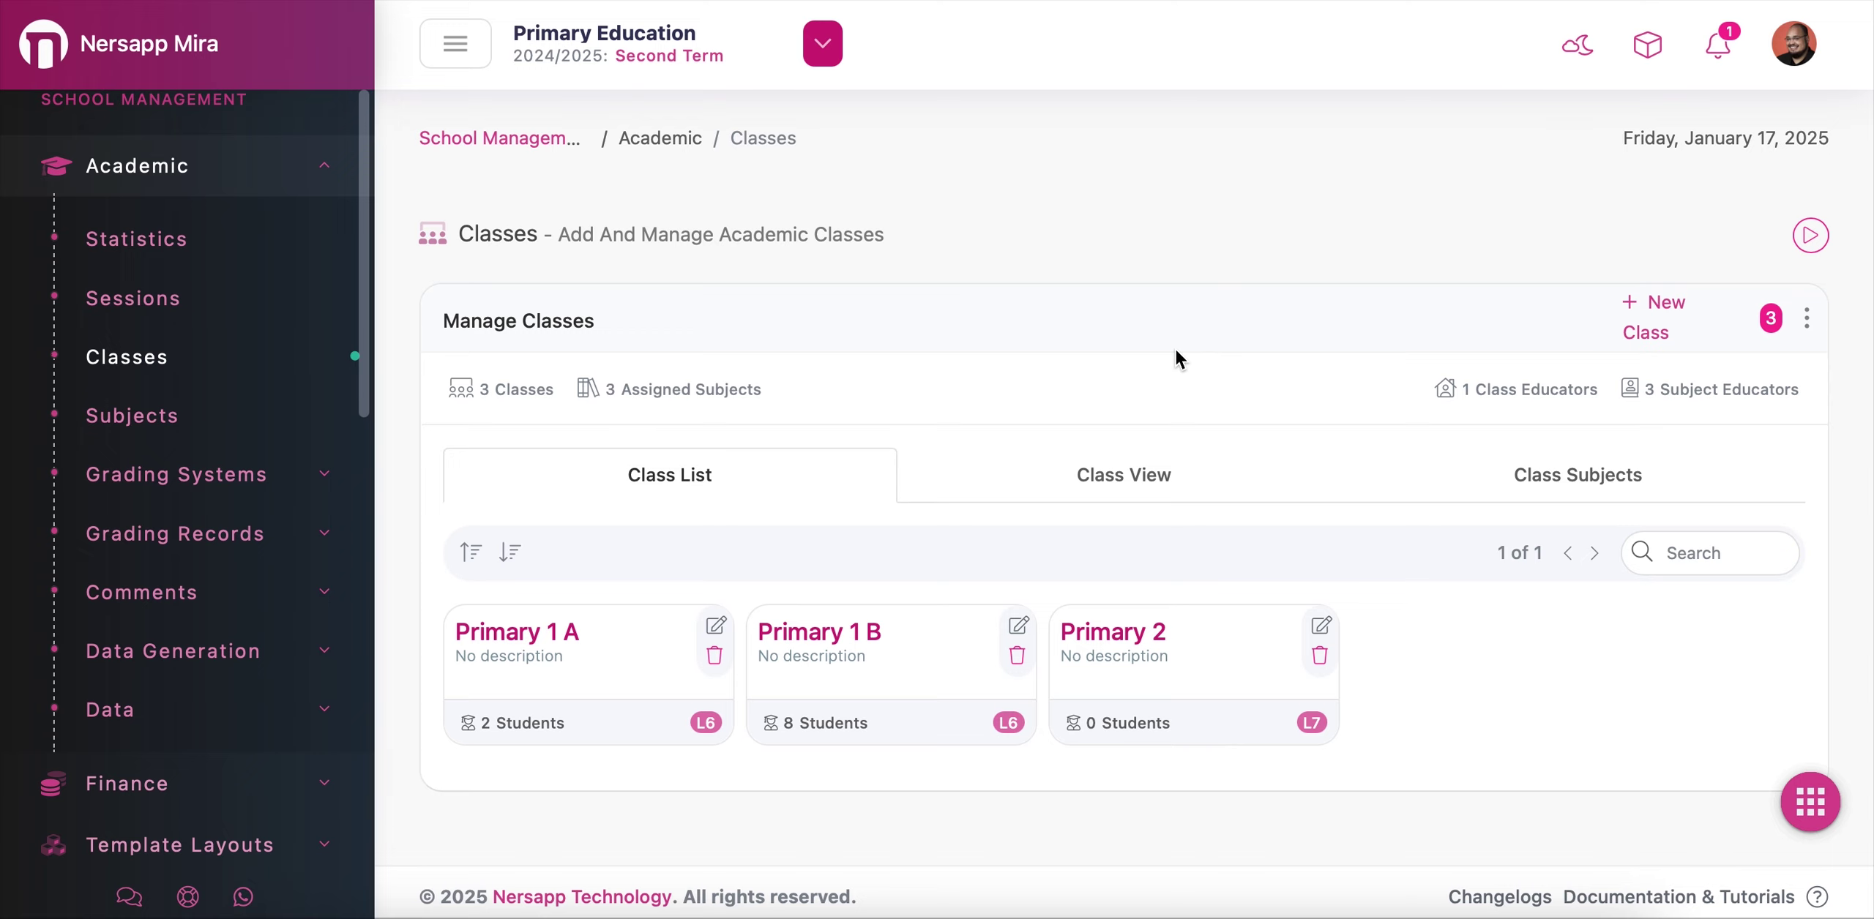
# - Start a new class entry with the class name "Primary 2" and the division "A"
pyautogui.click(1658, 333)
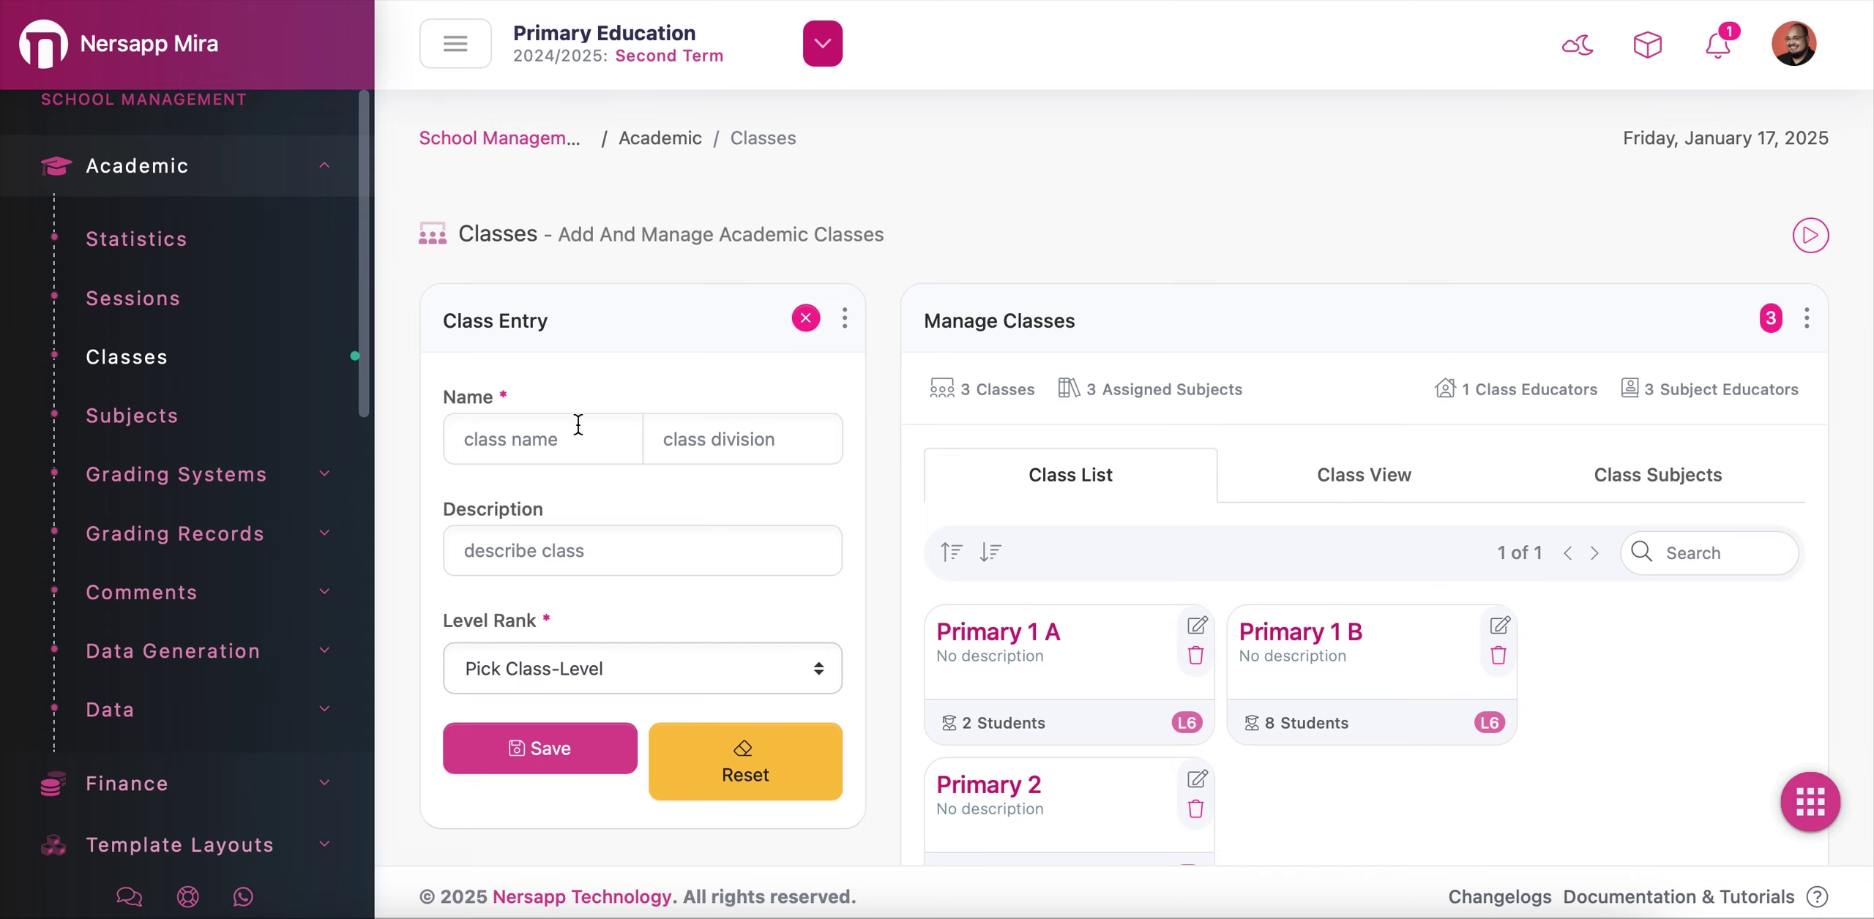
pyautogui.click(524, 442)
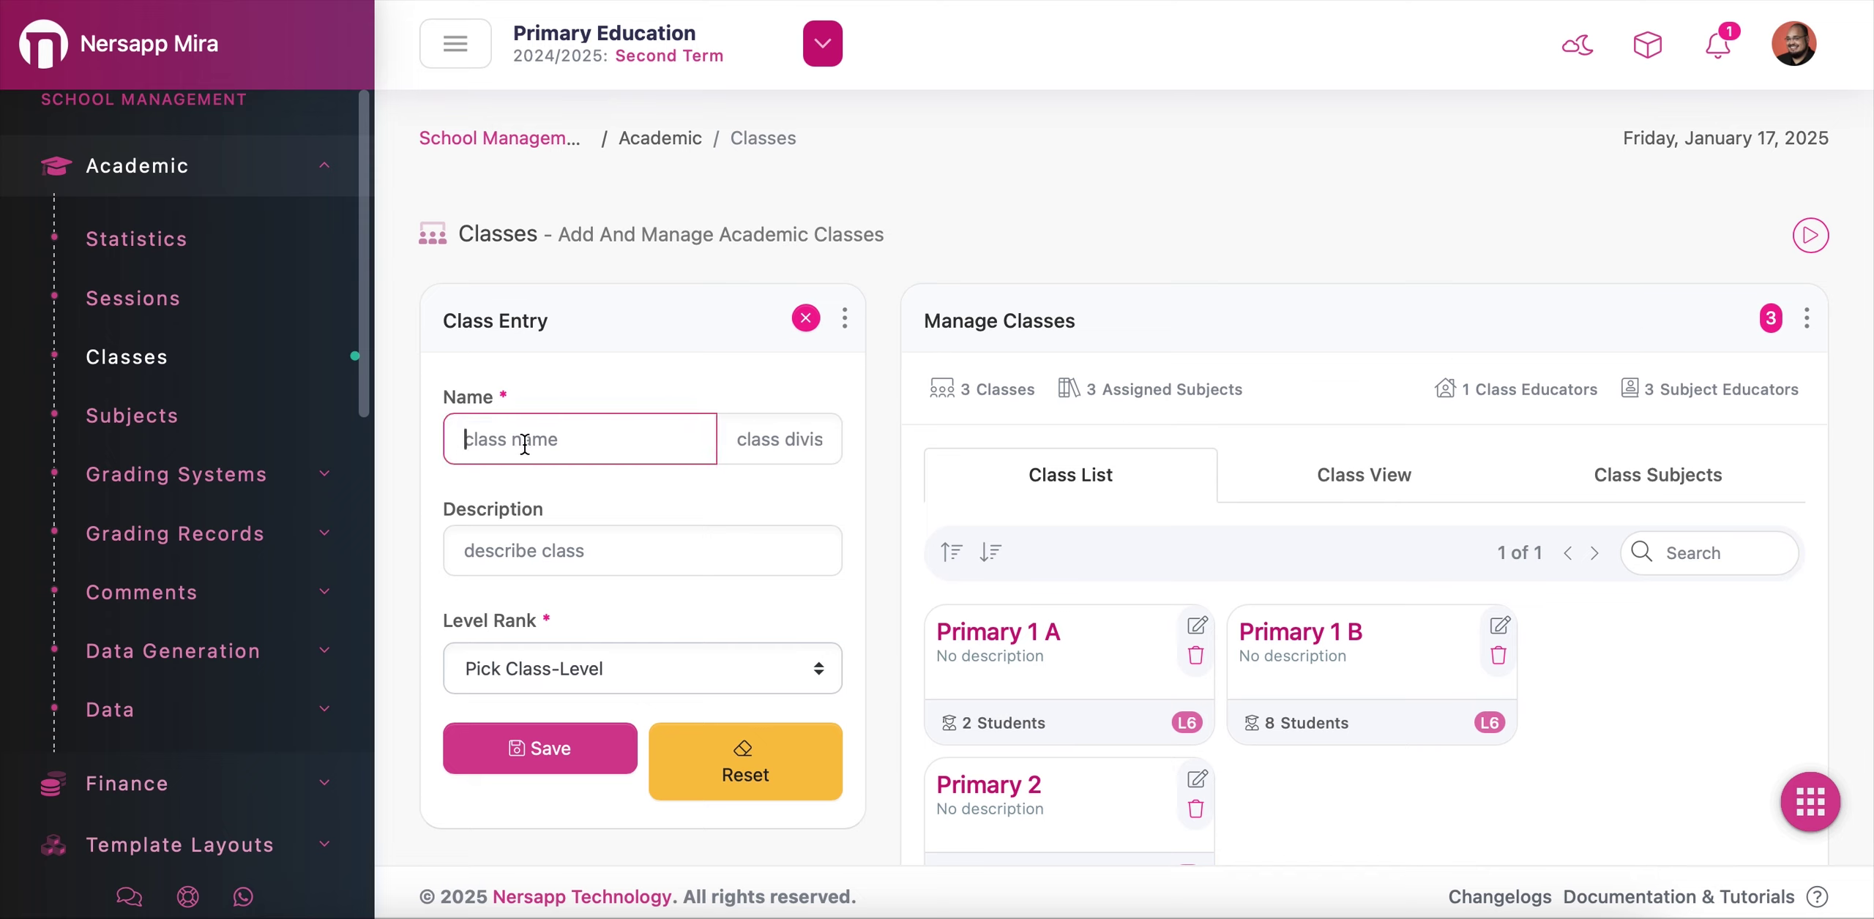
pyautogui.click(762, 443)
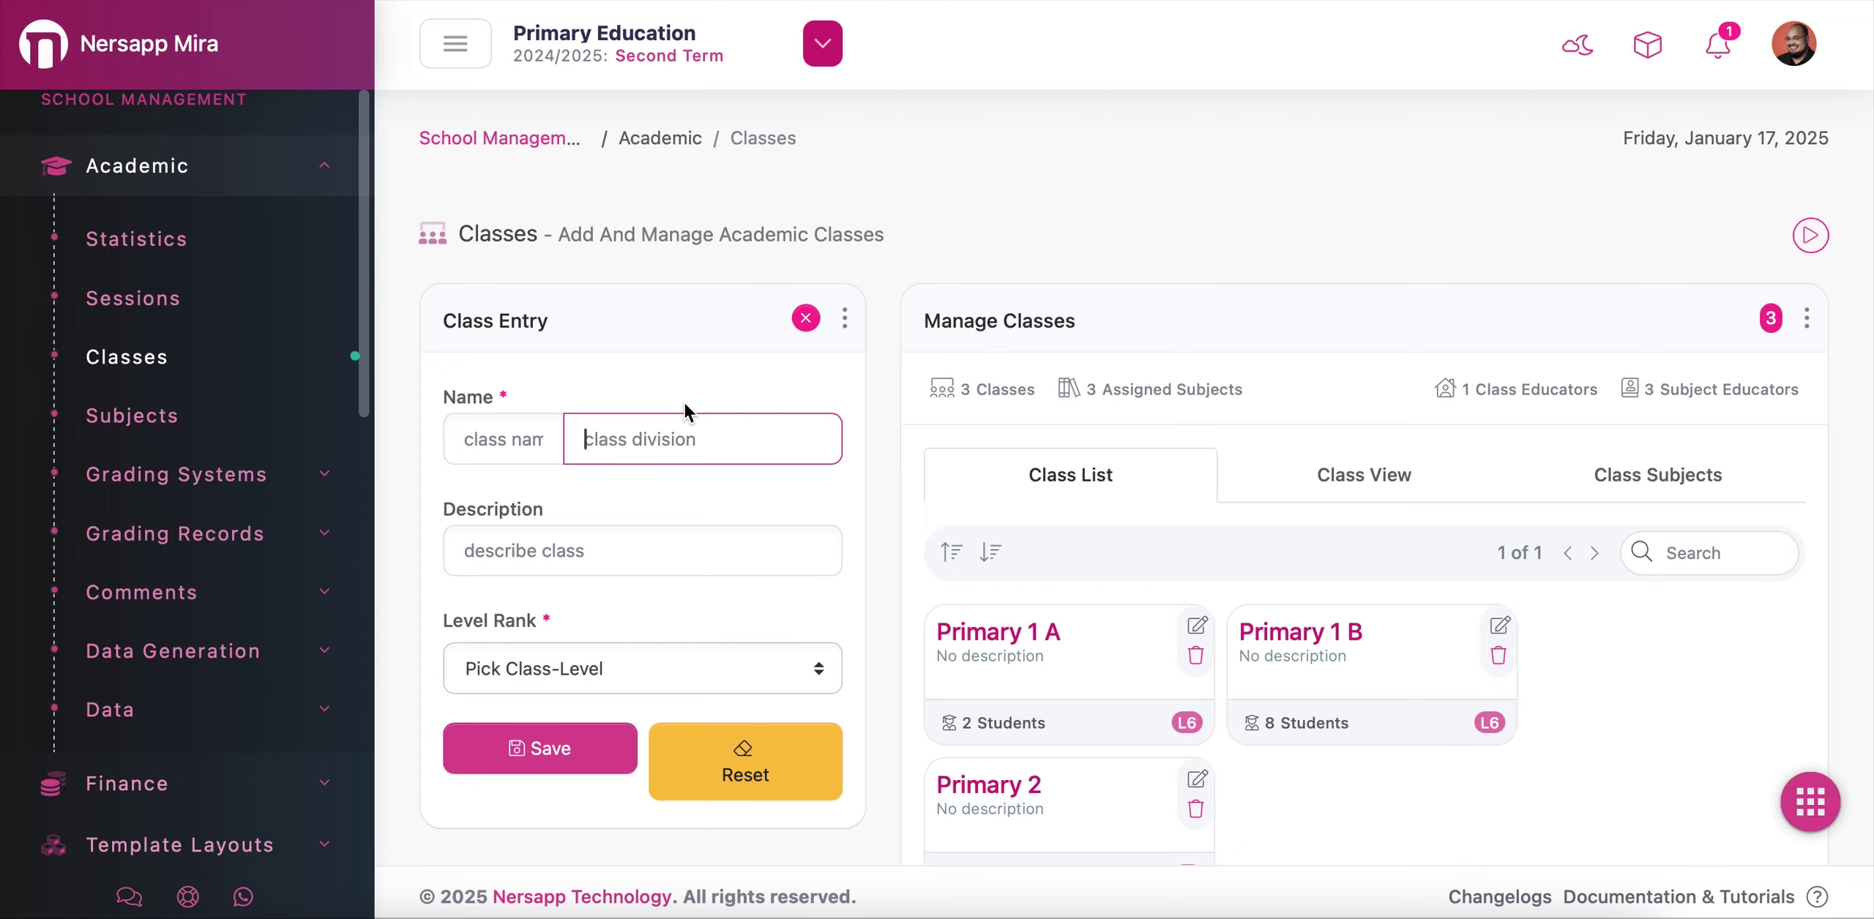
pyautogui.click(558, 571)
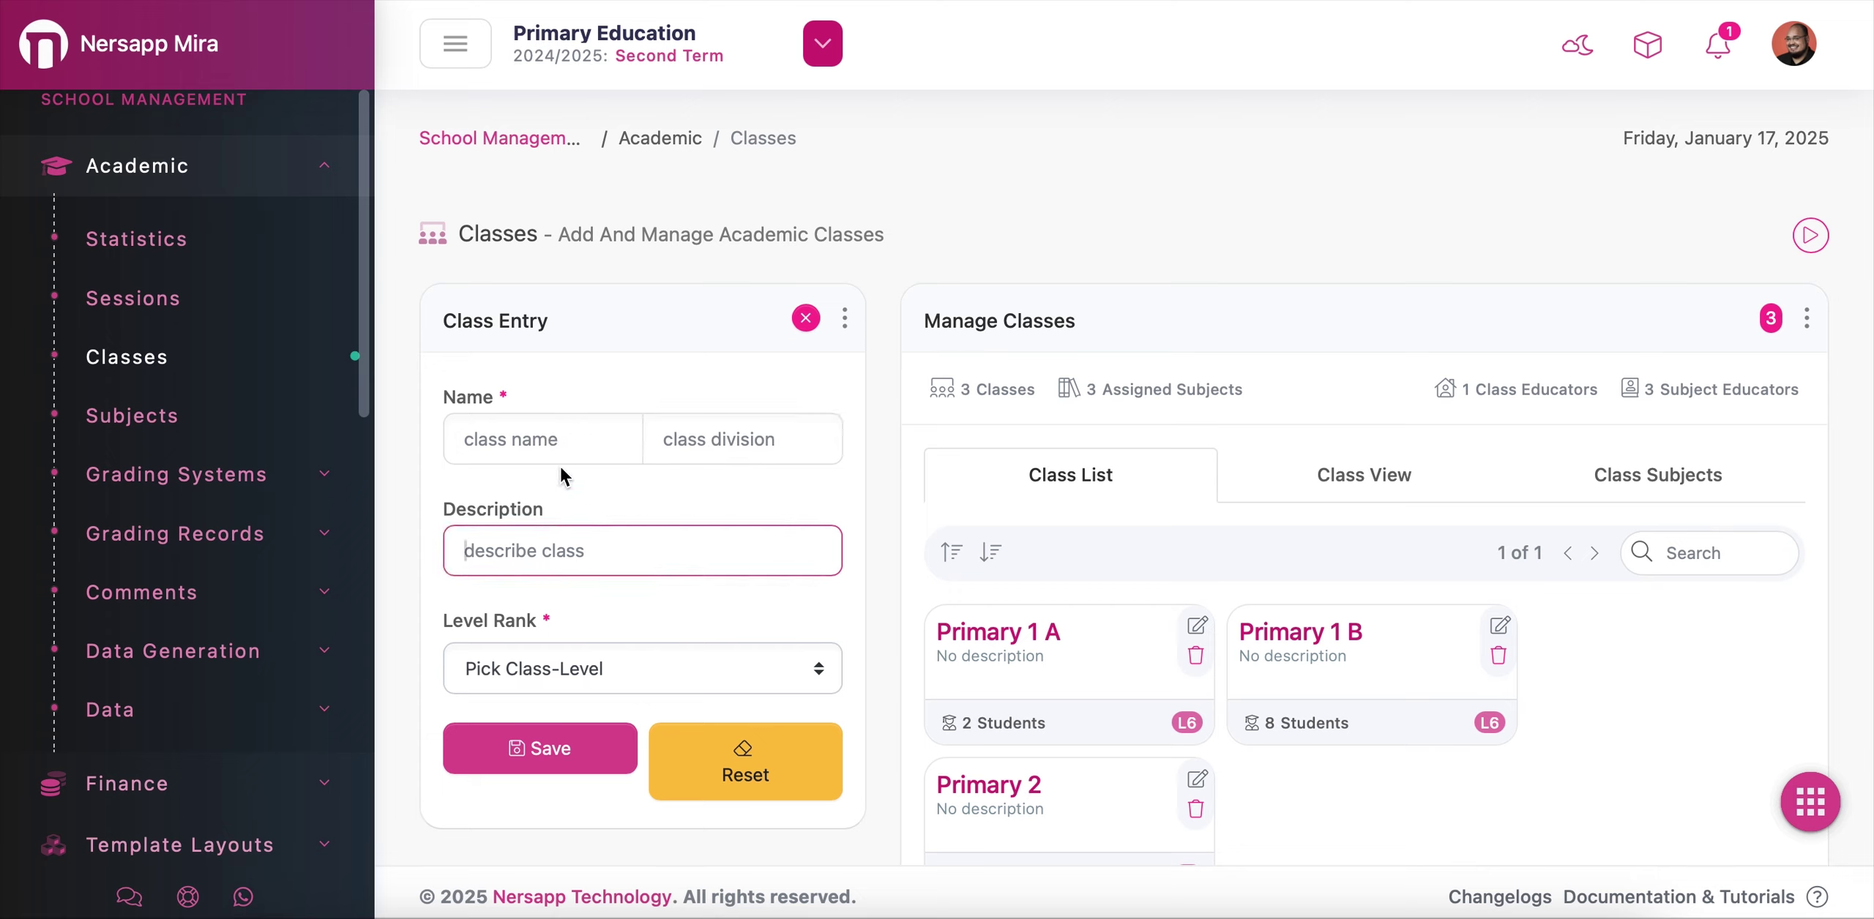
pyautogui.click(561, 439)
pyautogui.write('Pi')
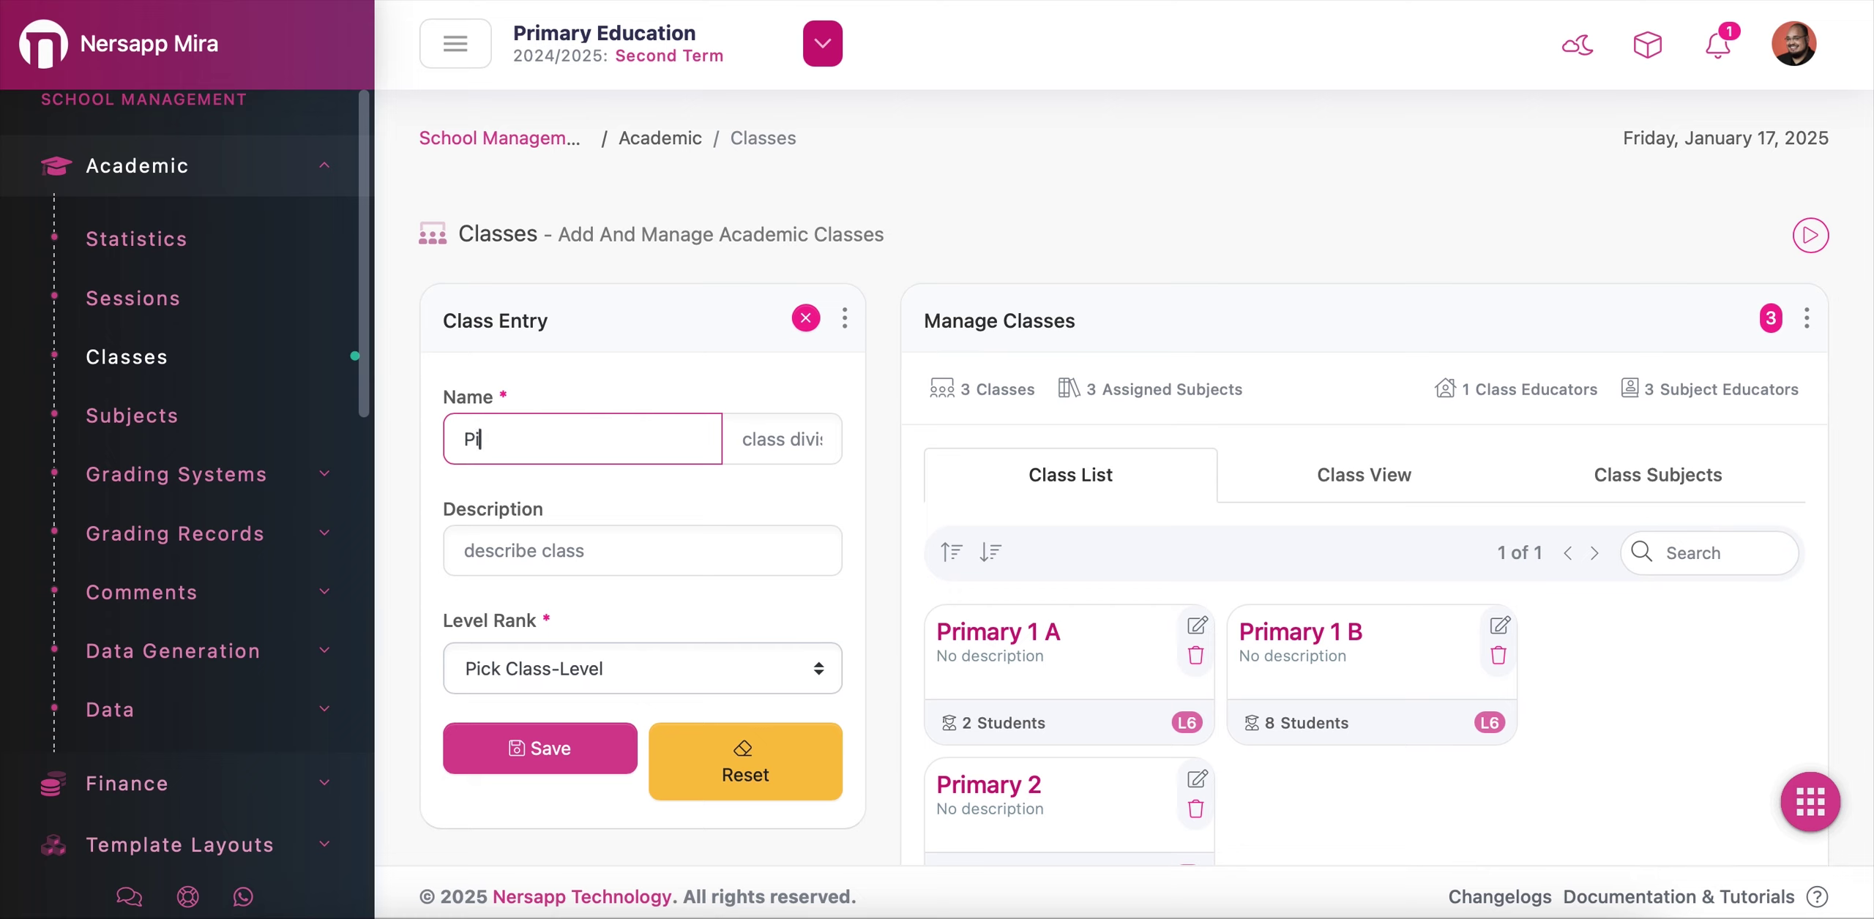
pyautogui.write('rimary 2')
pyautogui.click(805, 446)
pyautogui.write('A')
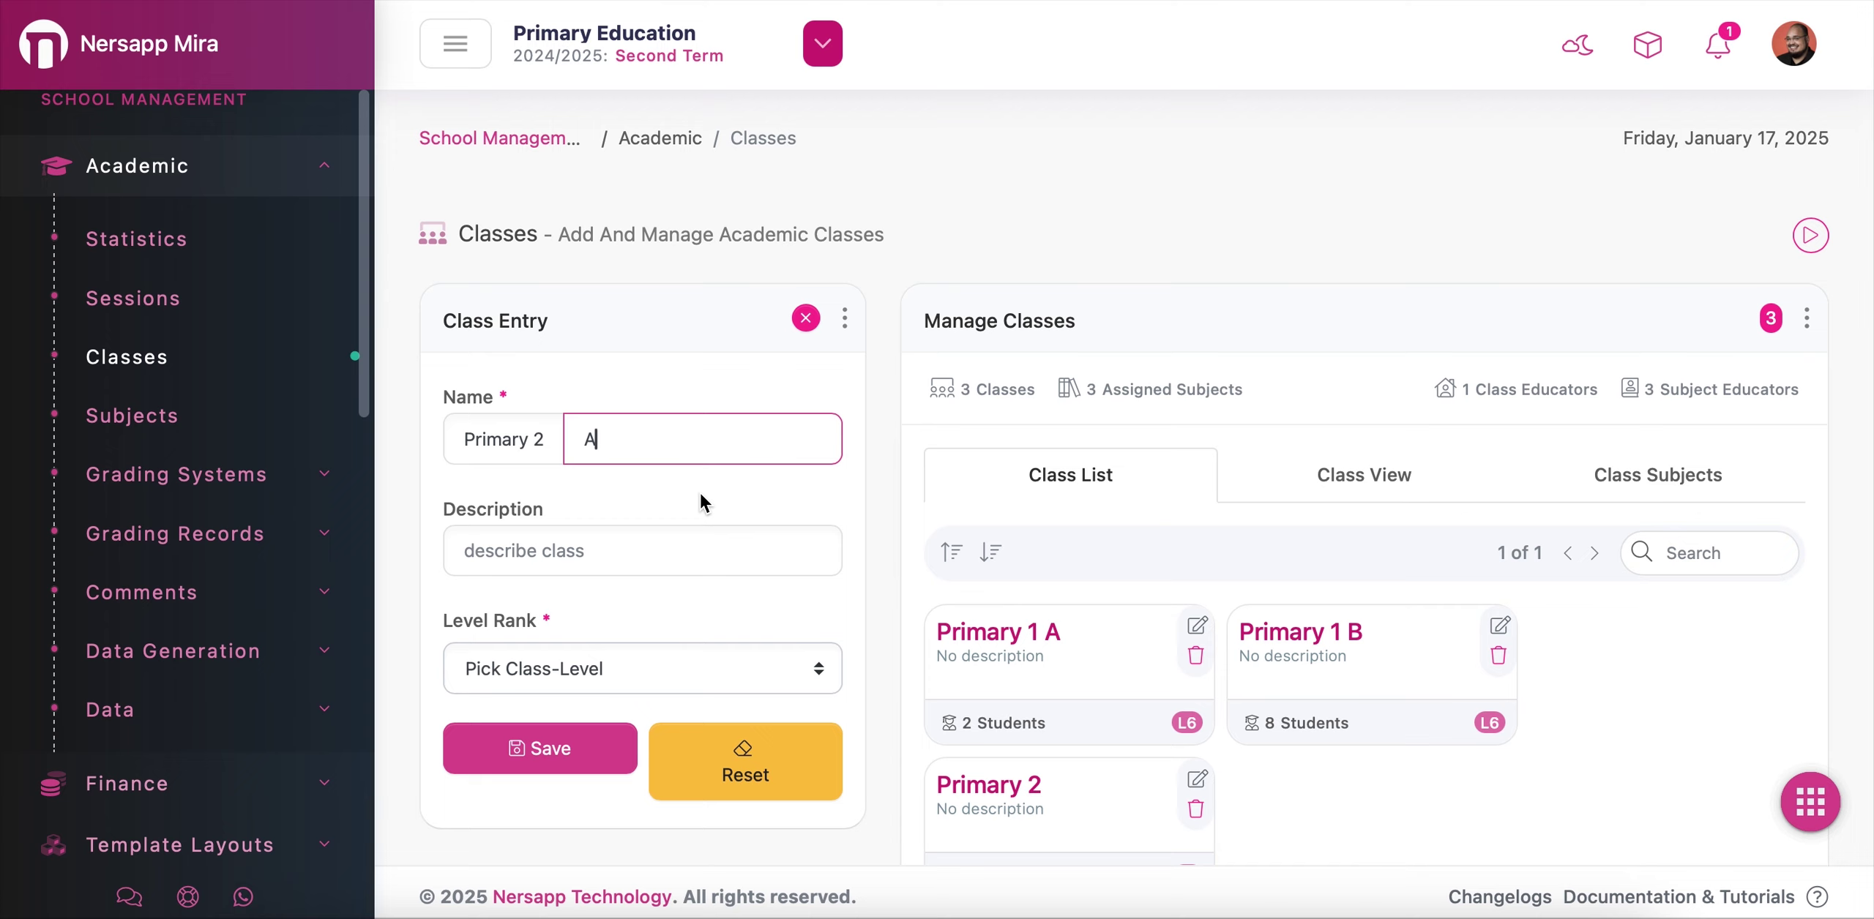
# - Examine the level rank options for the new class and compare them with the existing Primary 2 class's level
pyautogui.click(574, 551)
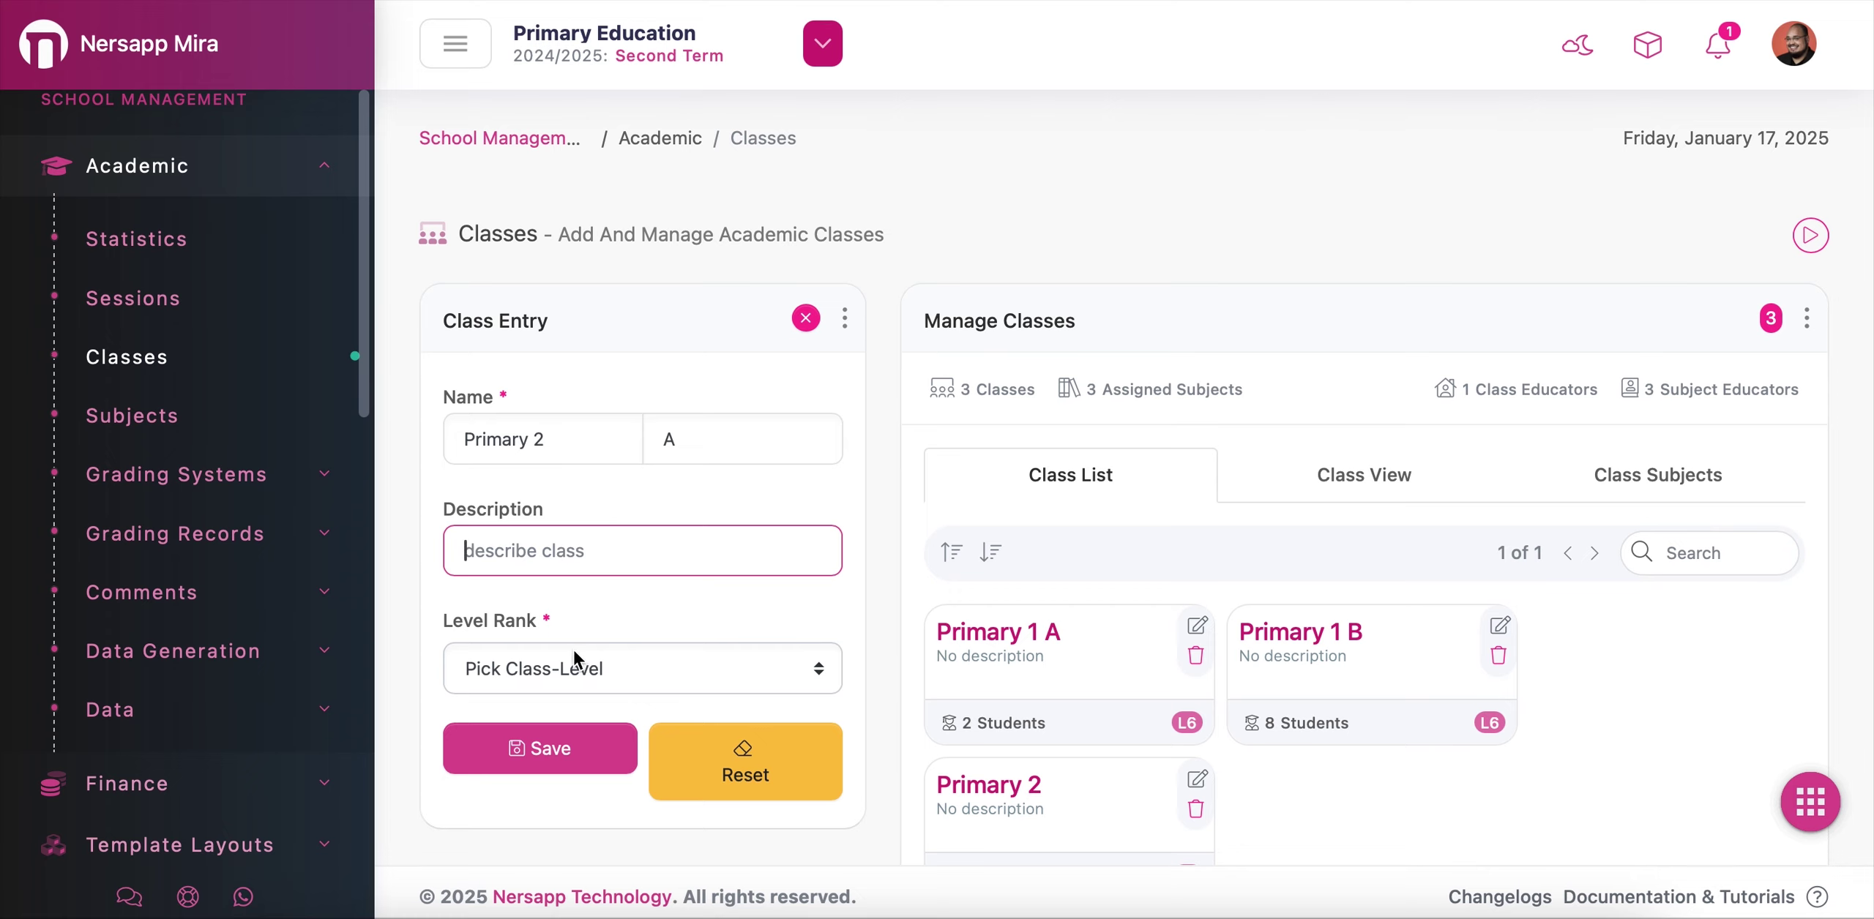
pyautogui.click(578, 624)
pyautogui.scroll(-1, 578, 625)
pyautogui.click(581, 594)
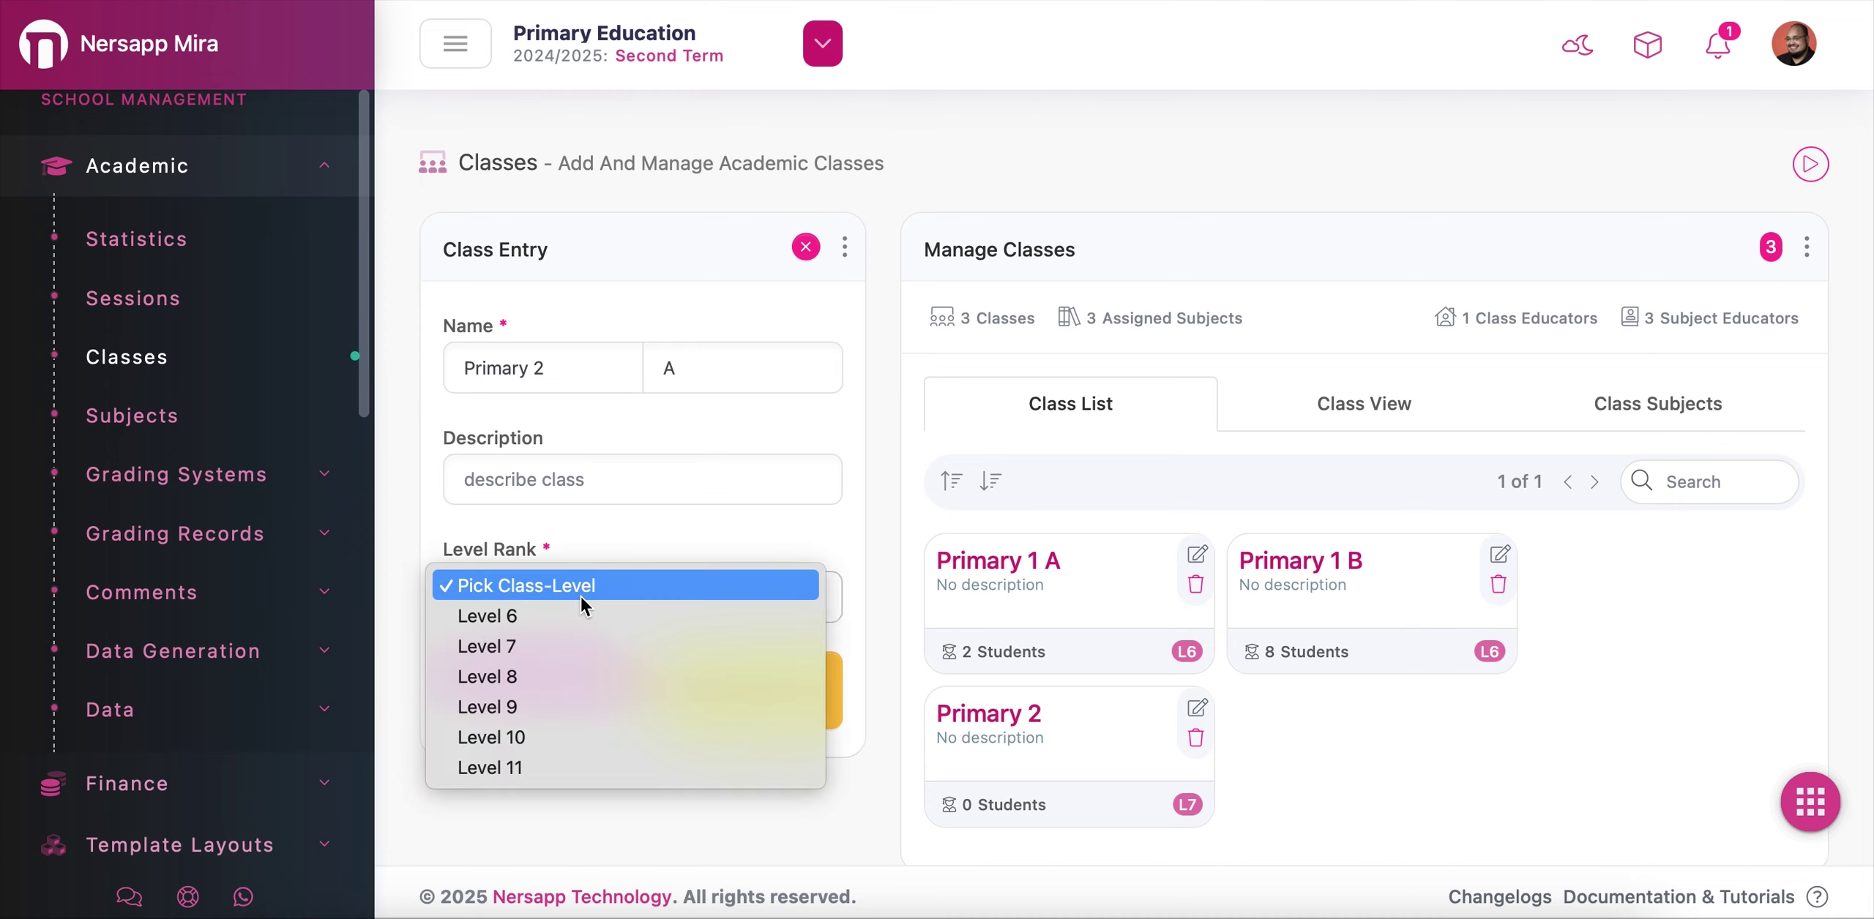
pyautogui.click(587, 562)
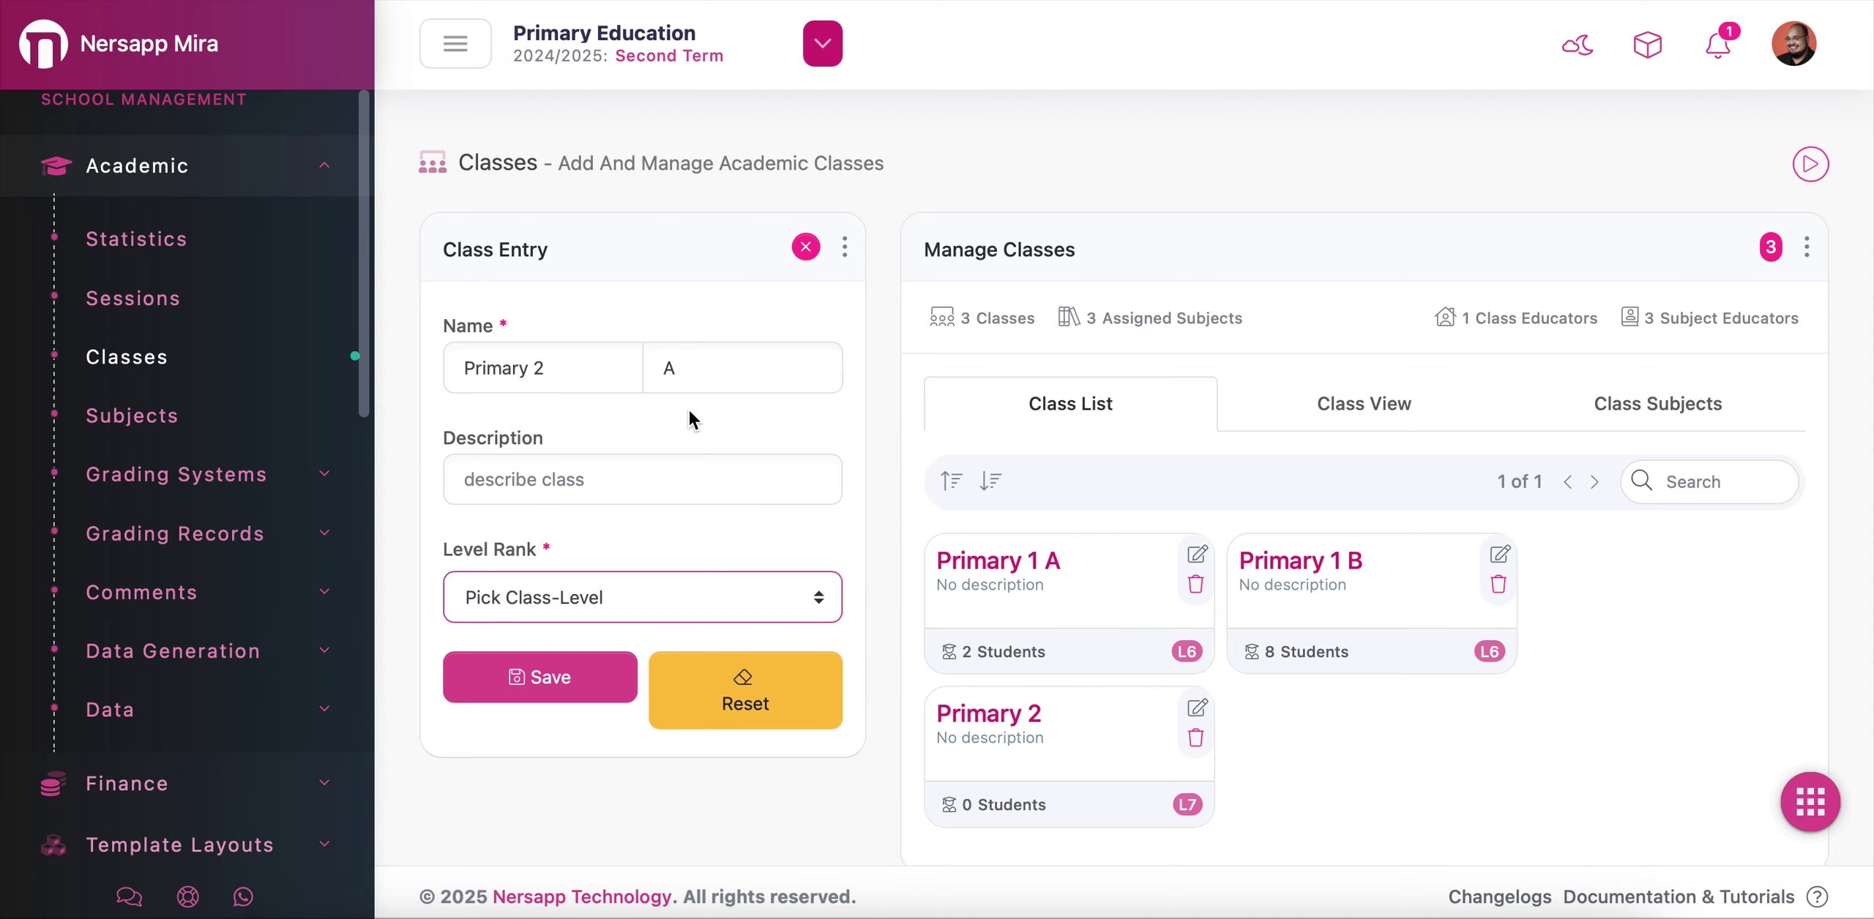
pyautogui.click(597, 600)
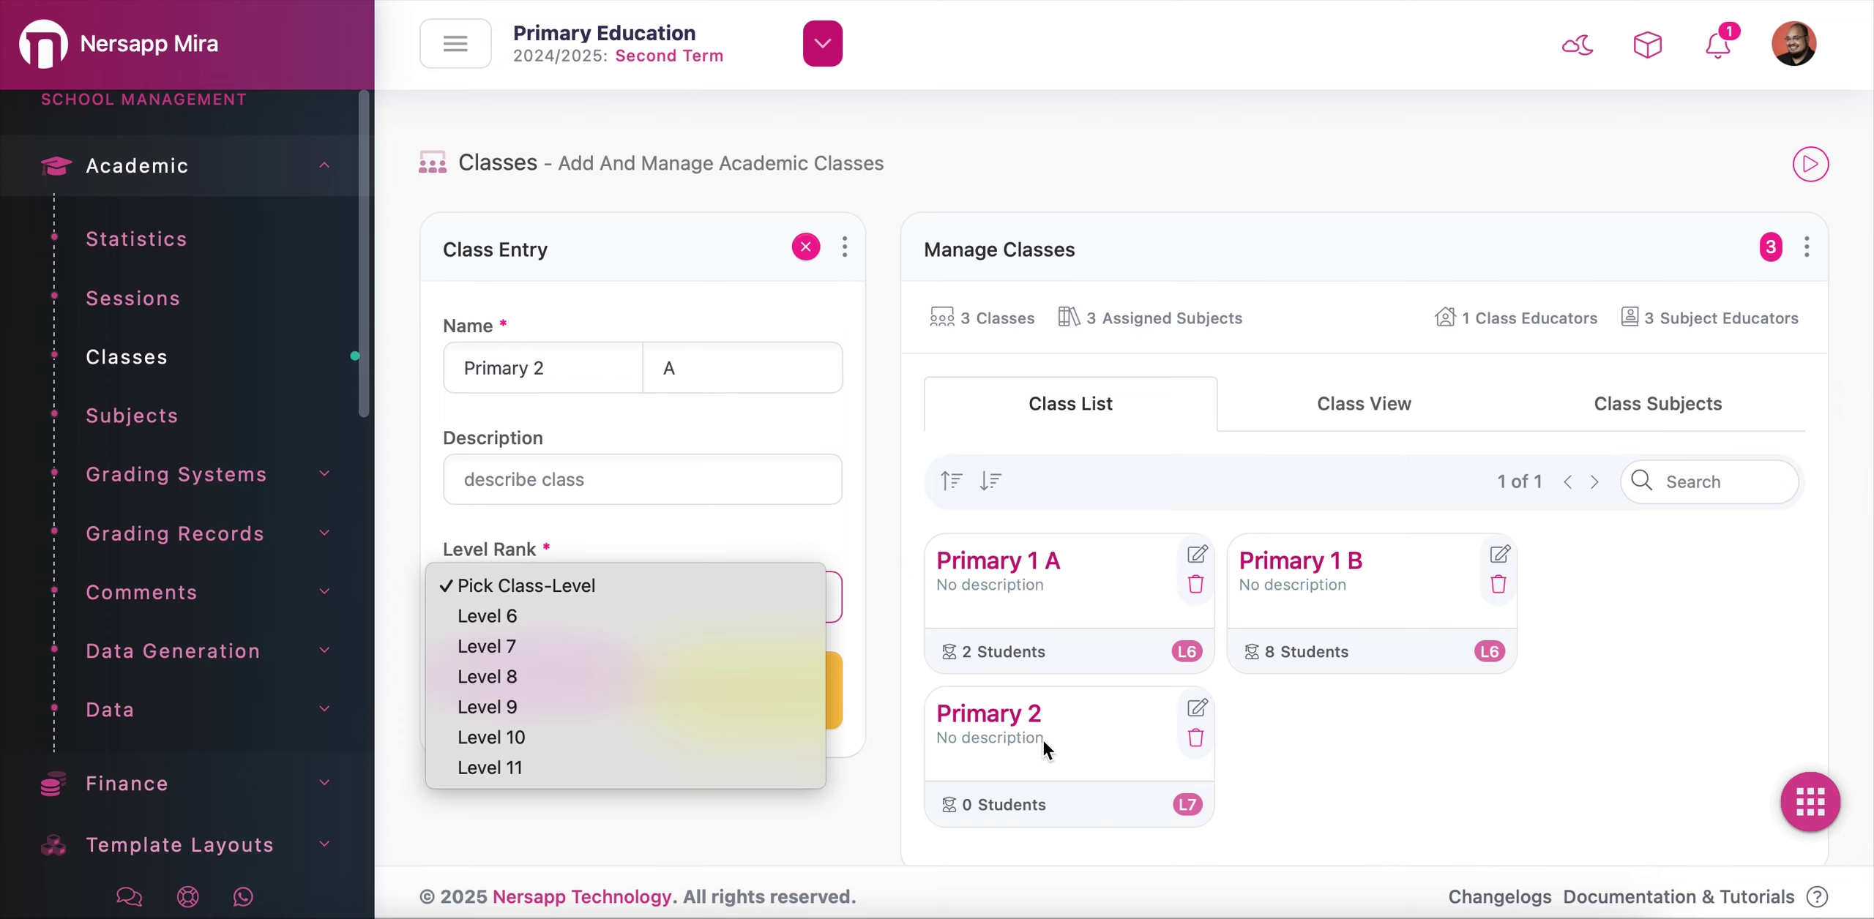
pyautogui.click(1186, 814)
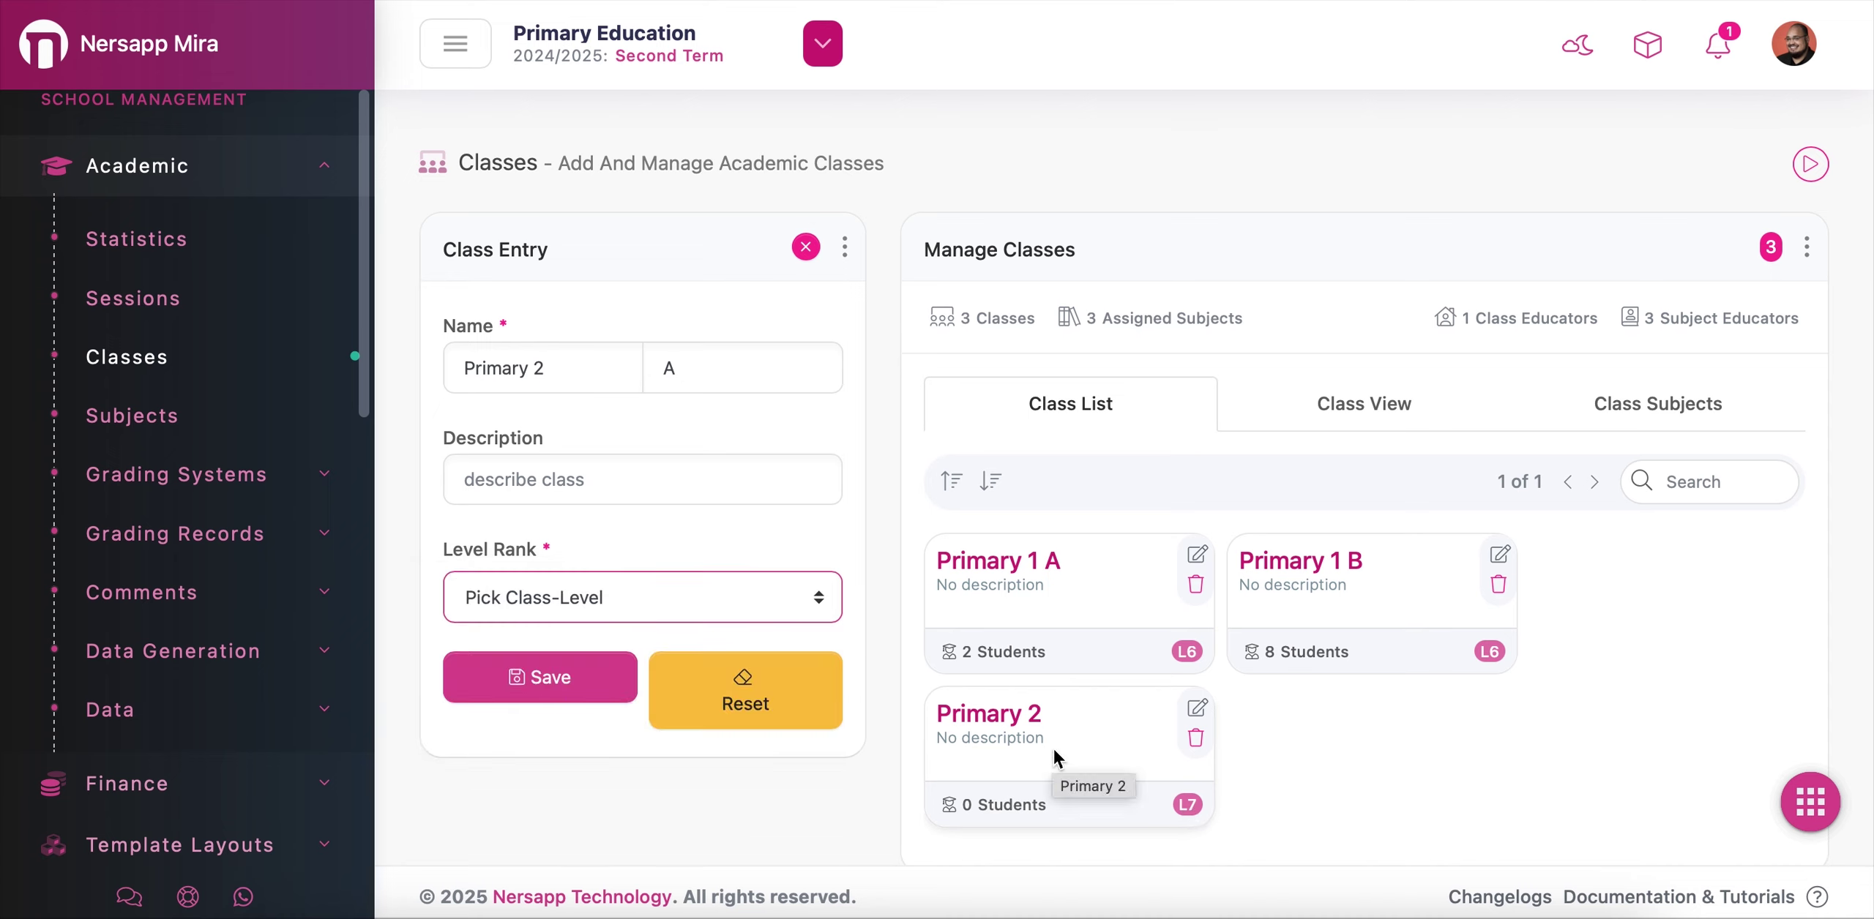
# - Change the new class's name to "Primary 3", assign it Level 8, and save it
pyautogui.click(558, 372)
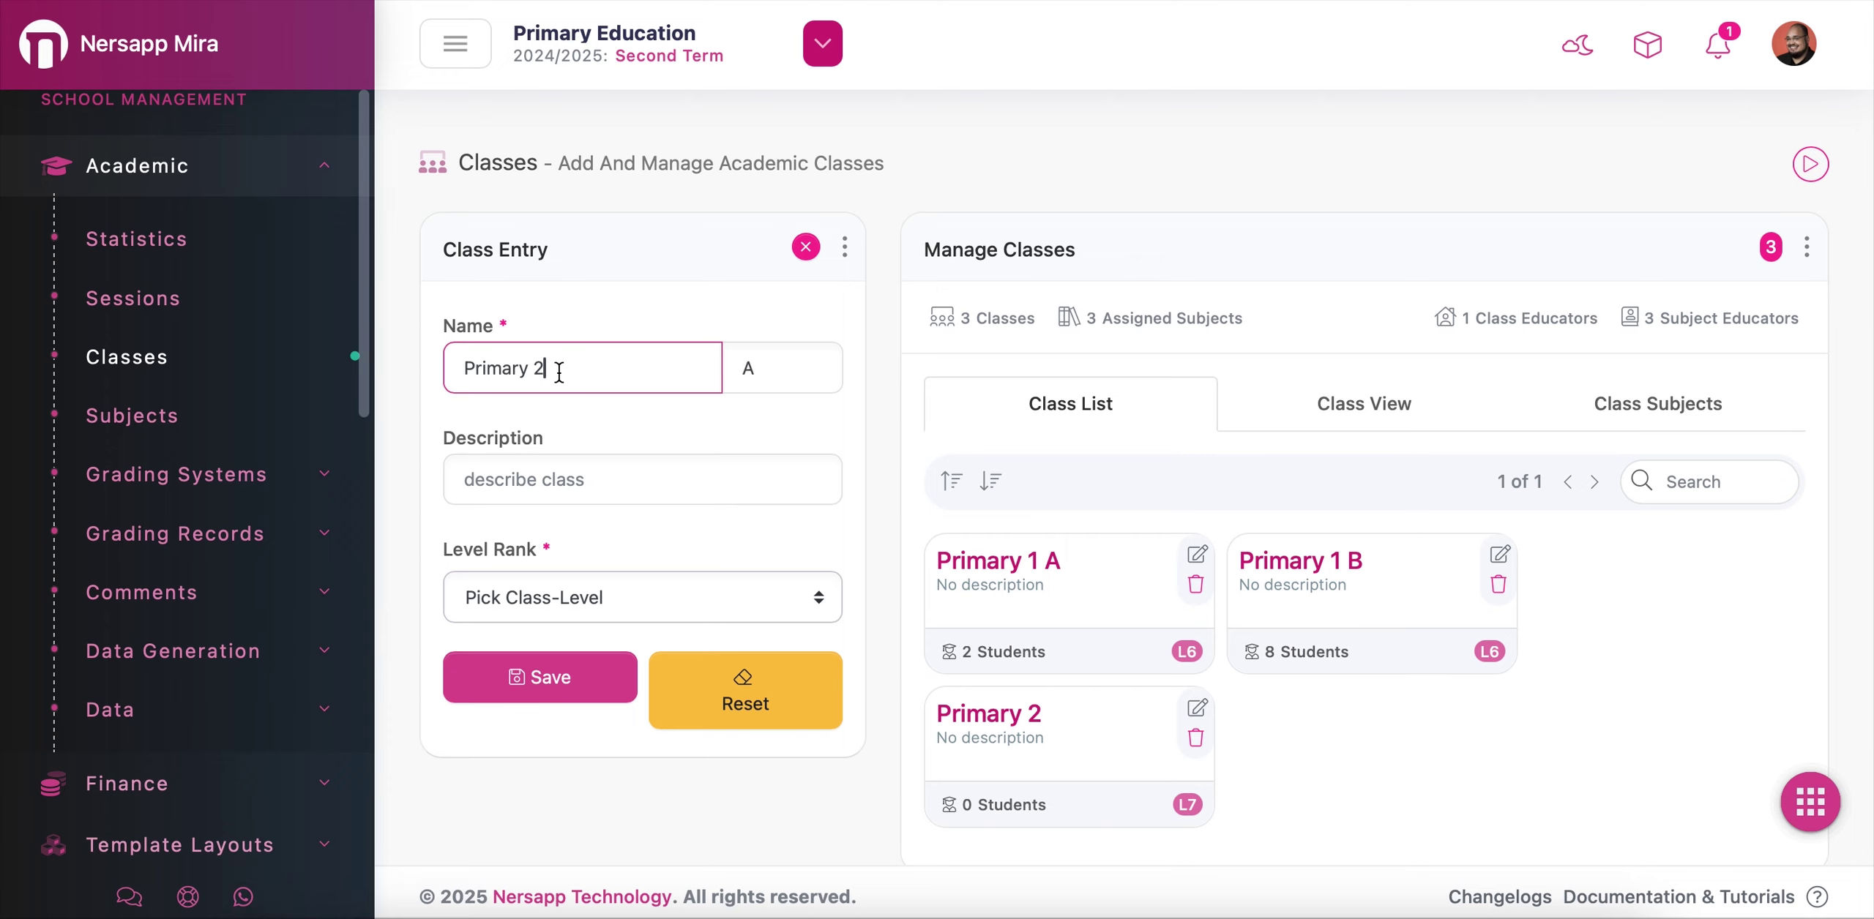
pyautogui.press('BackSpace')
pyautogui.write('3')
pyautogui.click(593, 430)
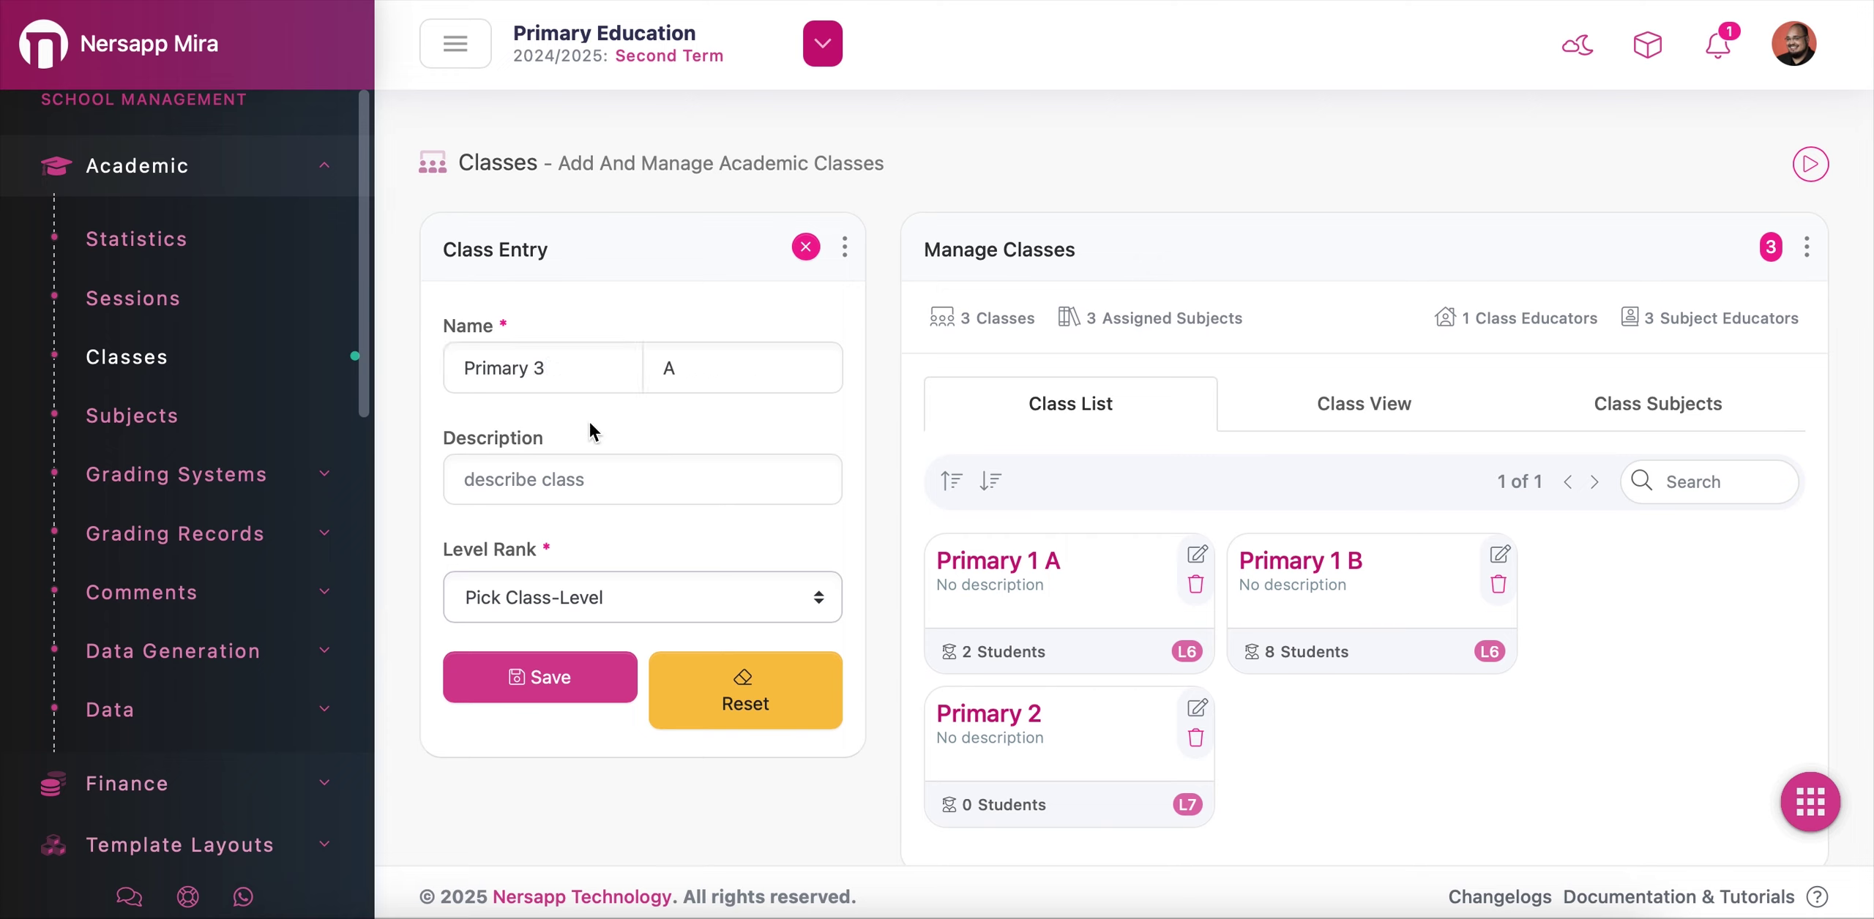
pyautogui.click(578, 590)
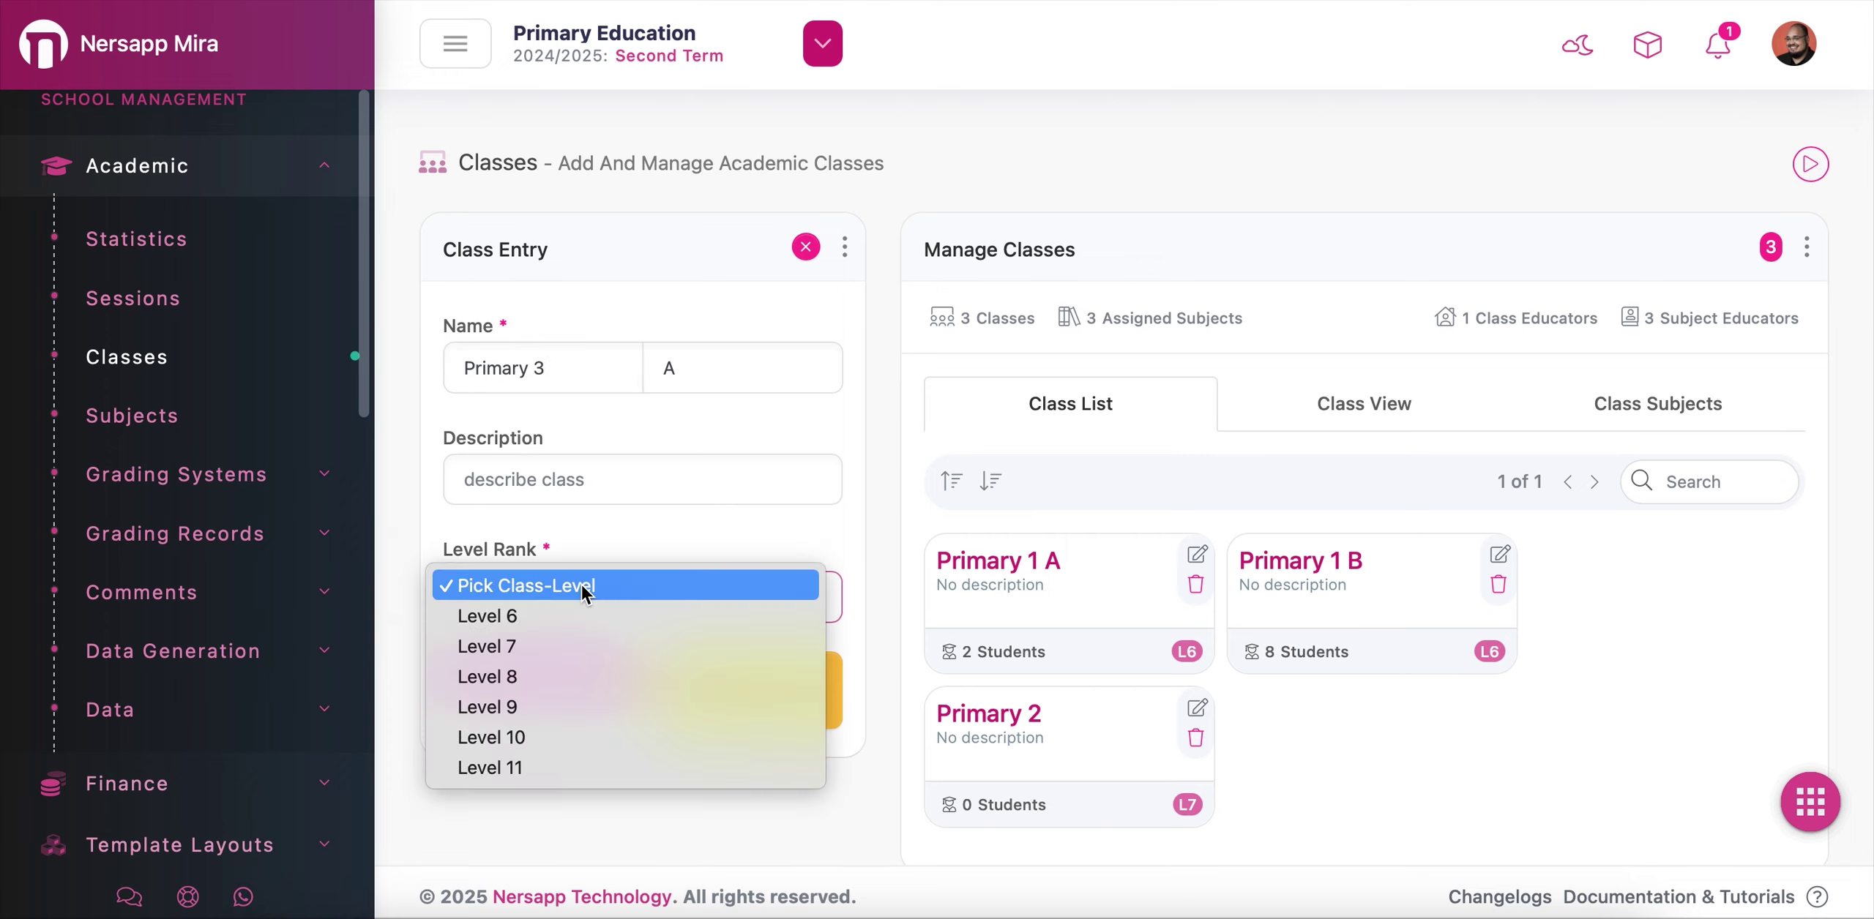
pyautogui.click(548, 678)
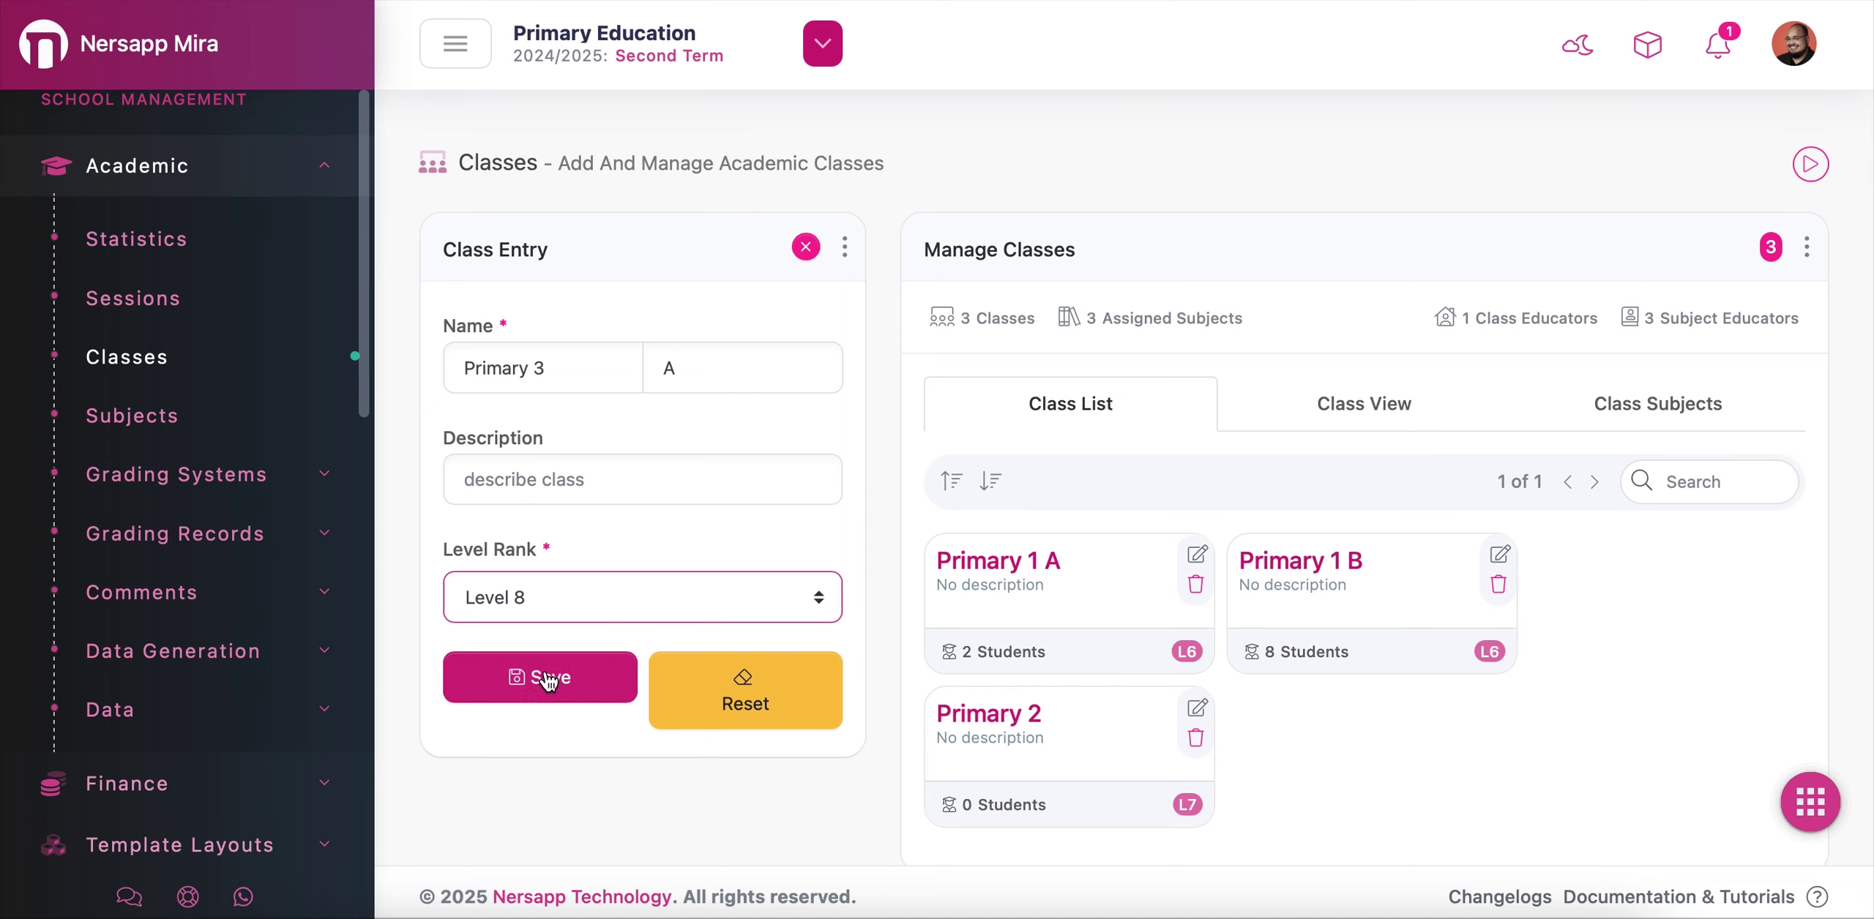
pyautogui.click(568, 681)
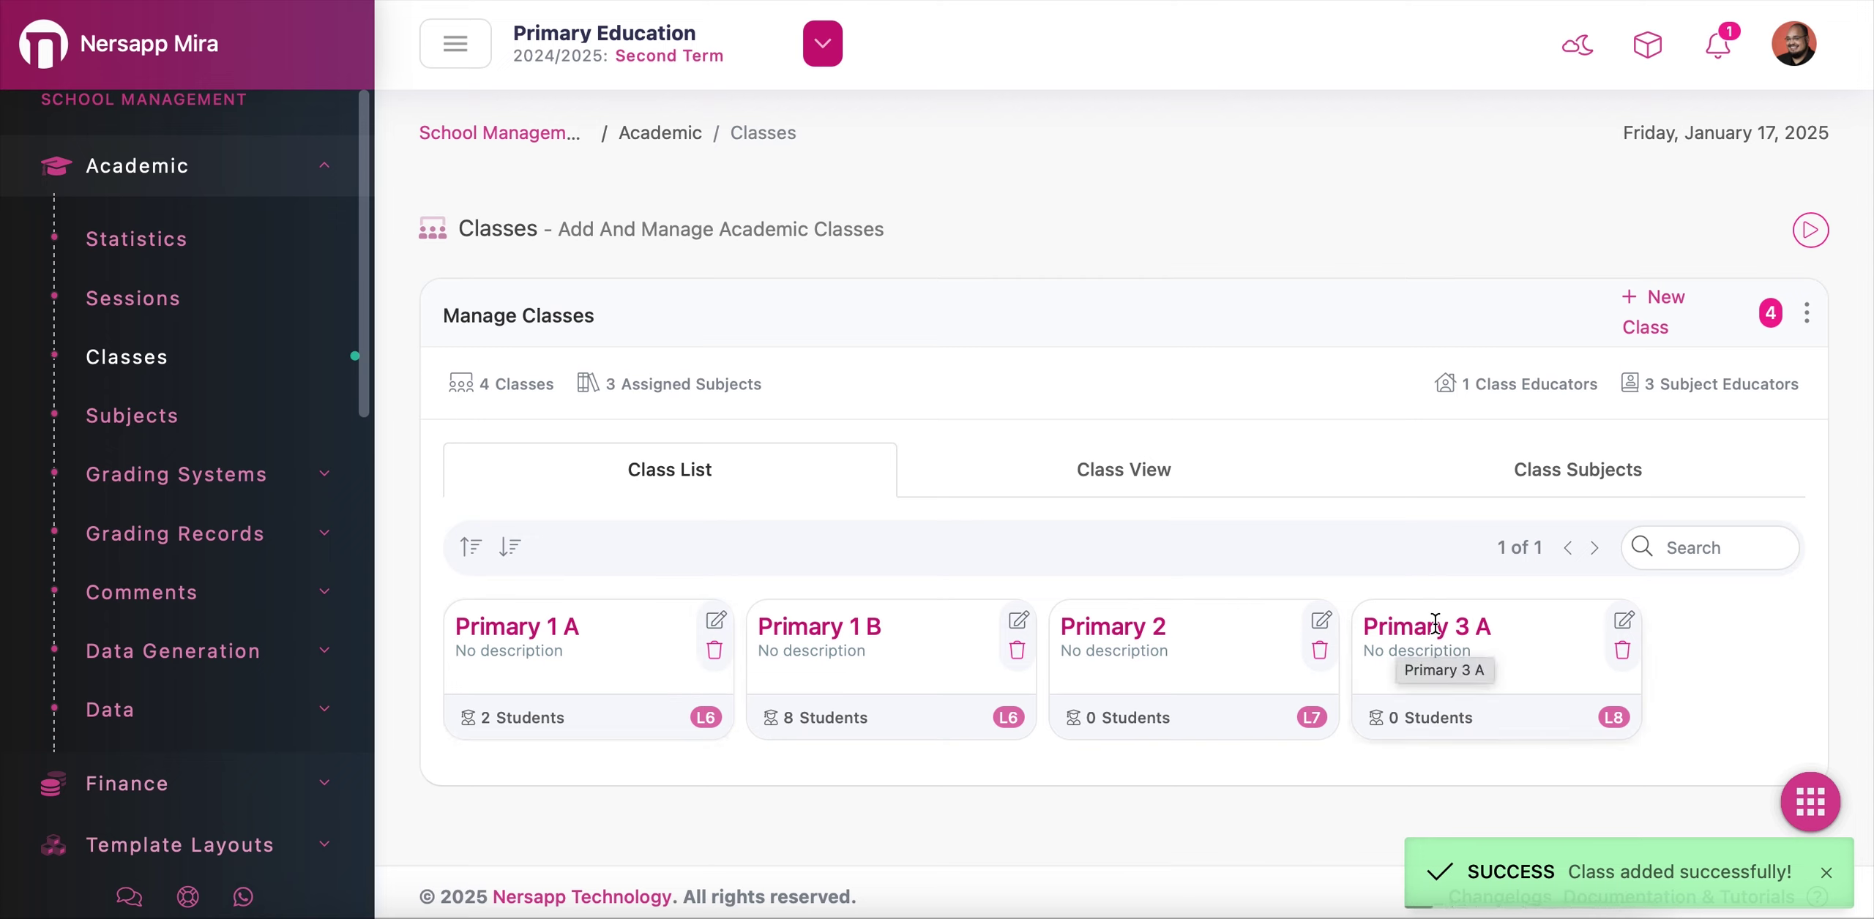
# - Examine the name and description on the new Primary 3 A class card
pyautogui.moveTo(1364, 635); pyautogui.dragTo(1486, 631)
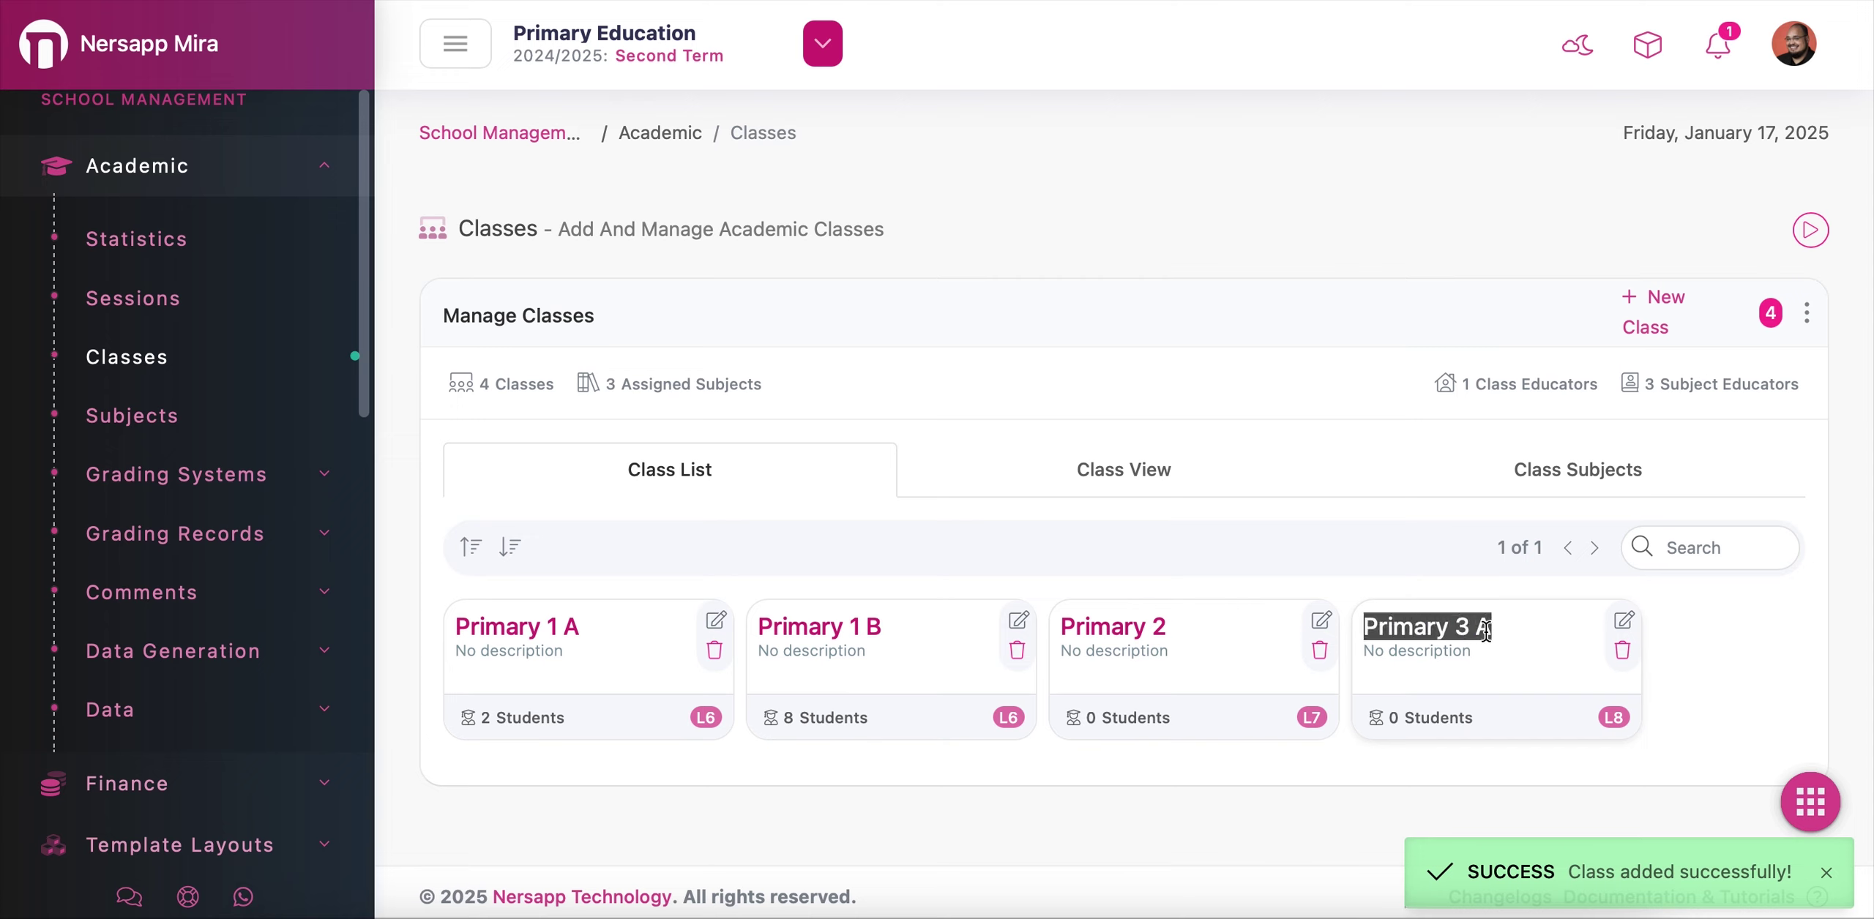
pyautogui.click(1534, 640)
pyautogui.moveTo(1364, 652); pyautogui.dragTo(1452, 652)
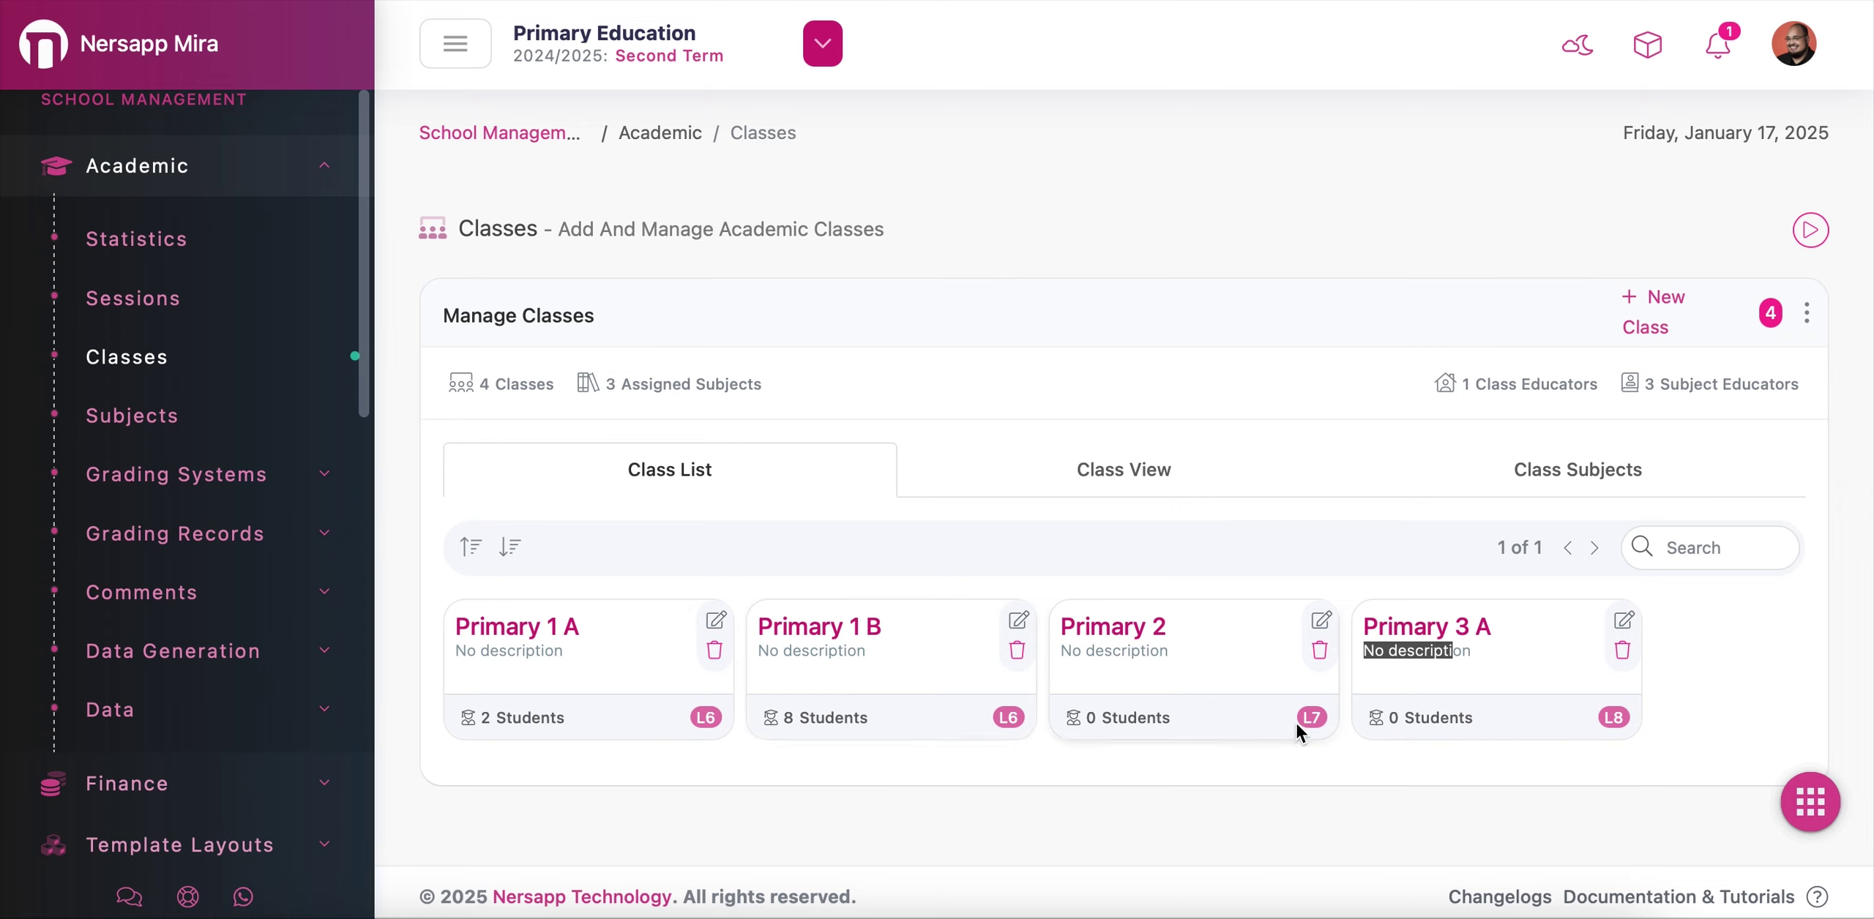
pyautogui.click(1458, 634)
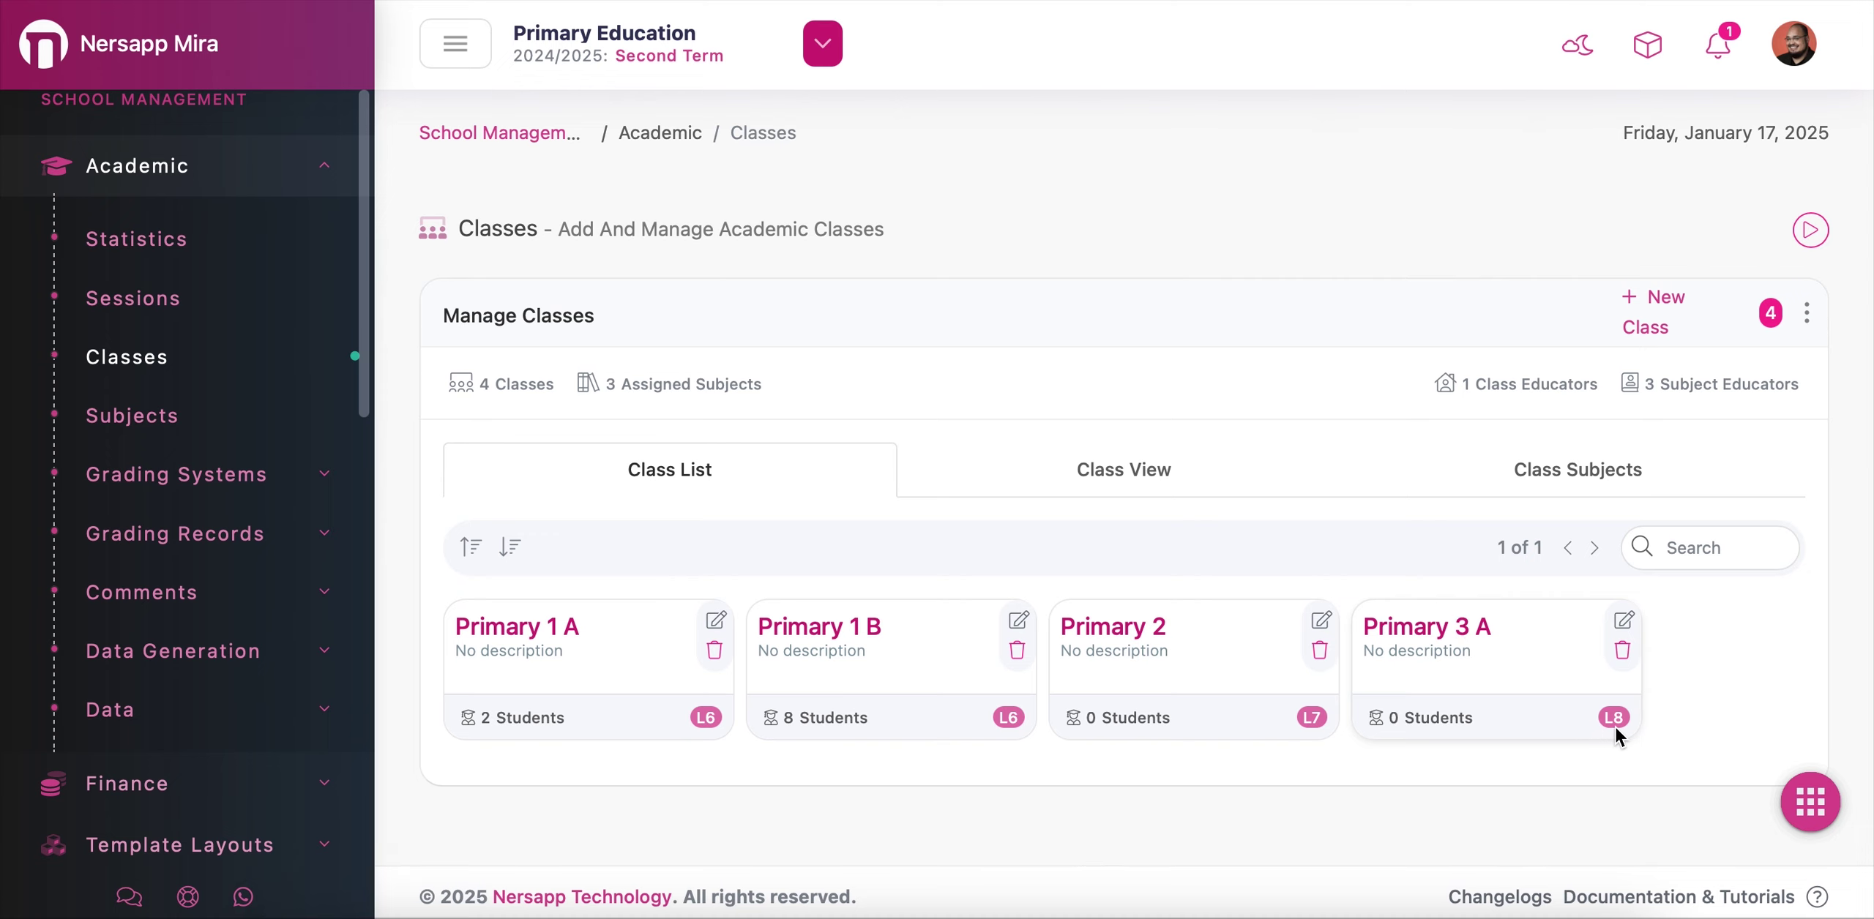
# - Start another class entry with the class name "Primary 3" and the division "B"
pyautogui.click(1642, 328)
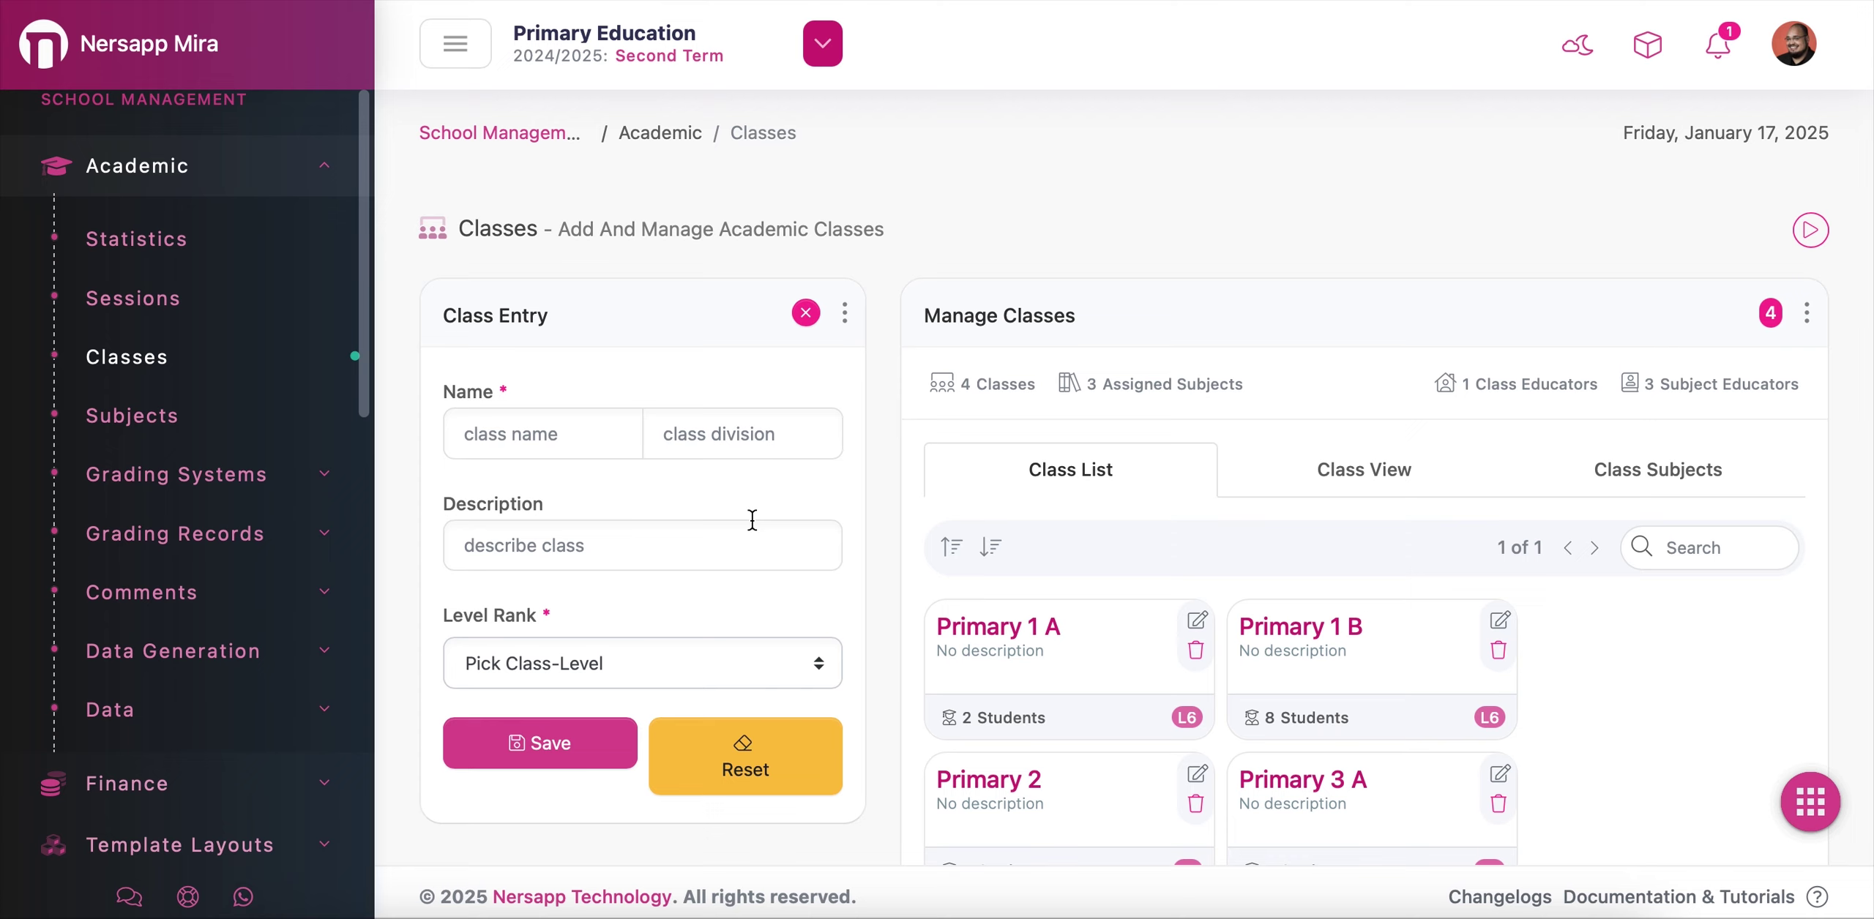
pyautogui.click(580, 430)
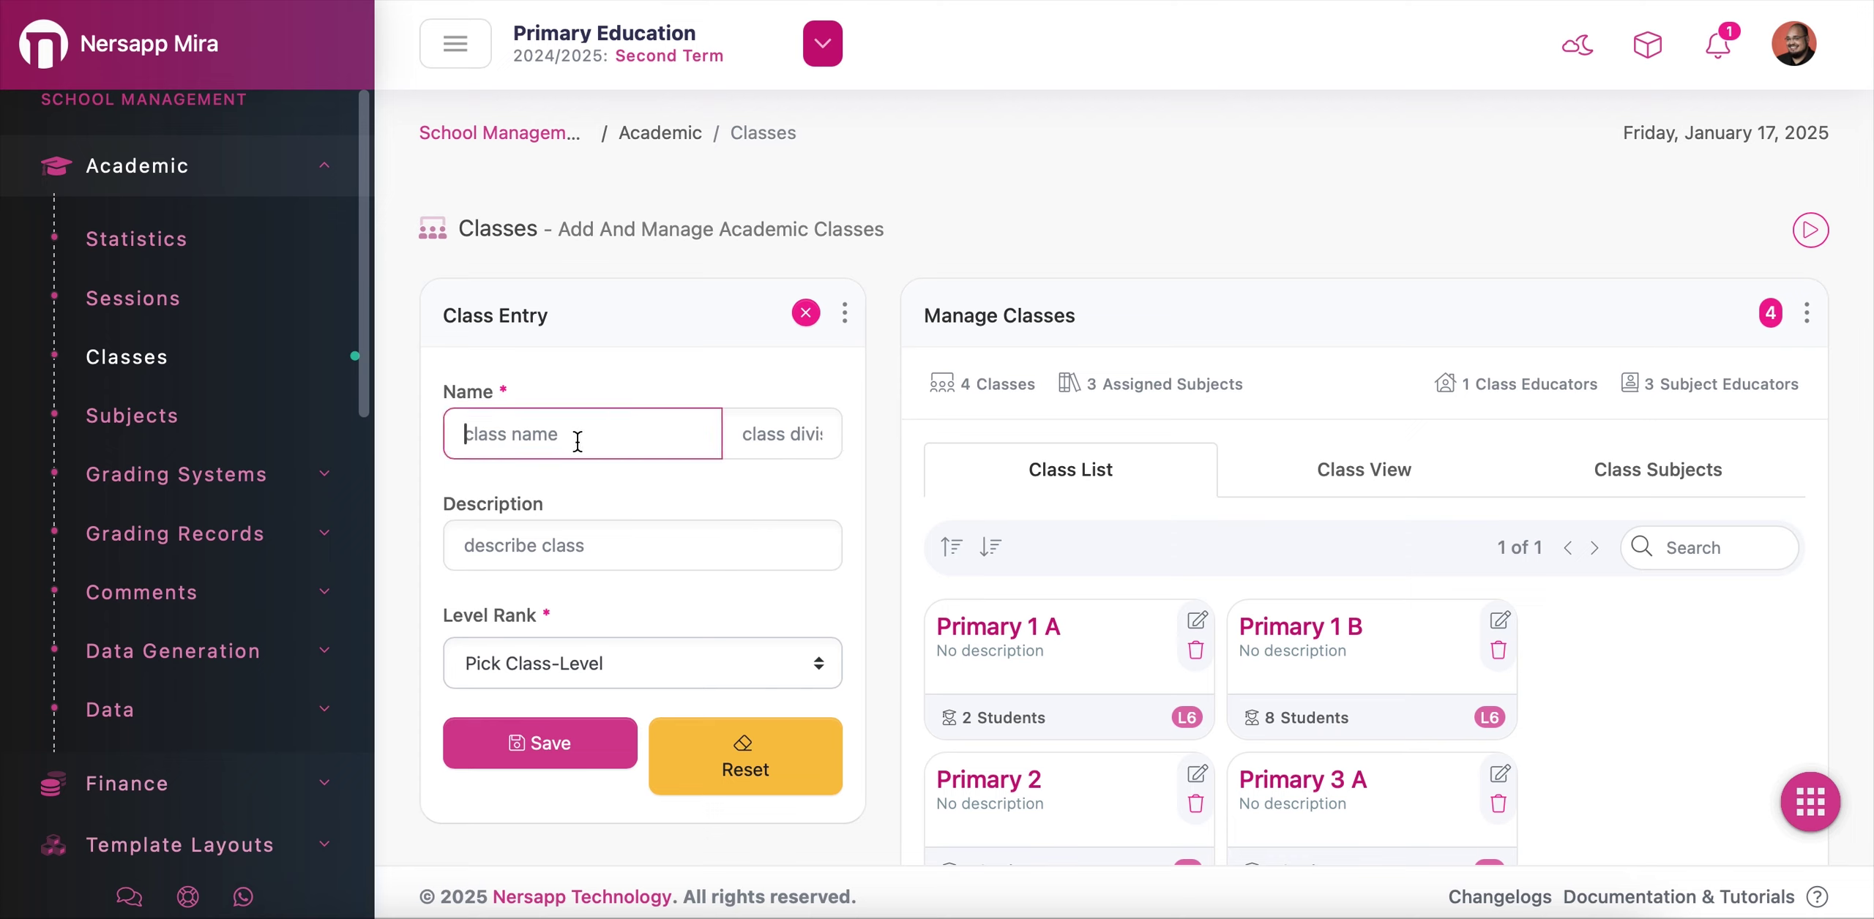
pyautogui.write('primary')
pyautogui.tripleClick(572, 427)
pyautogui.write('Primary 3')
pyautogui.click(786, 431)
pyautogui.write('B')
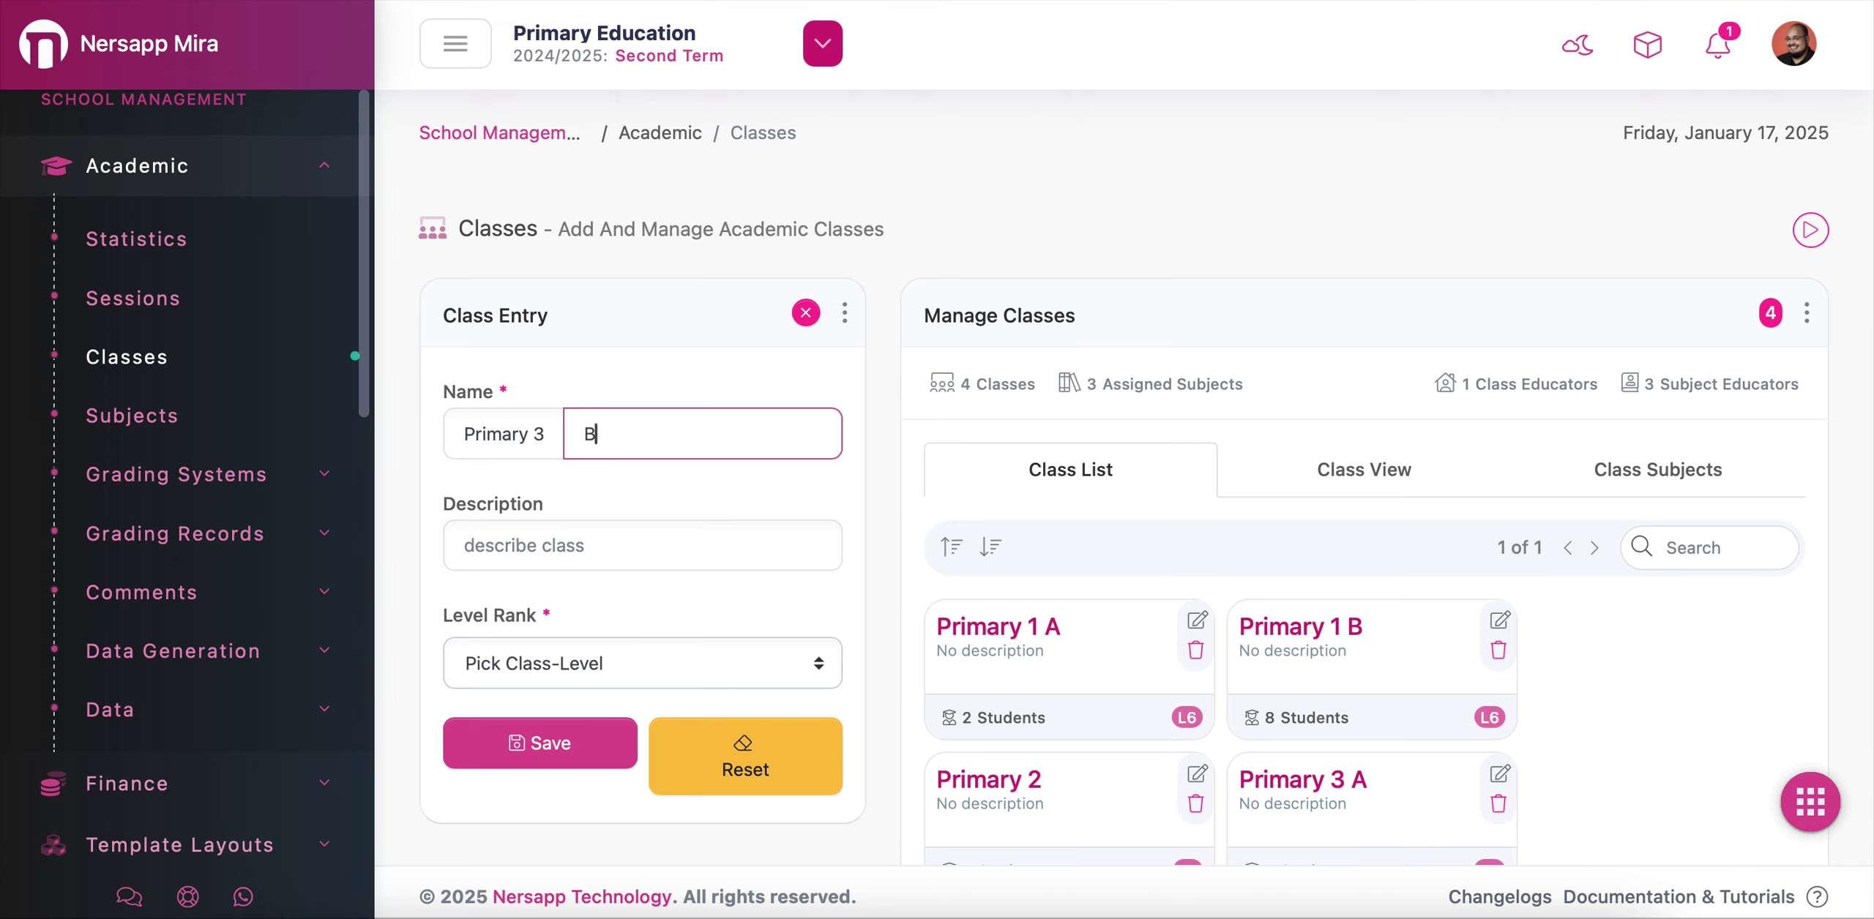
# - Assign Level 8 to the Primary 3 B entry and save the class
pyautogui.click(623, 663)
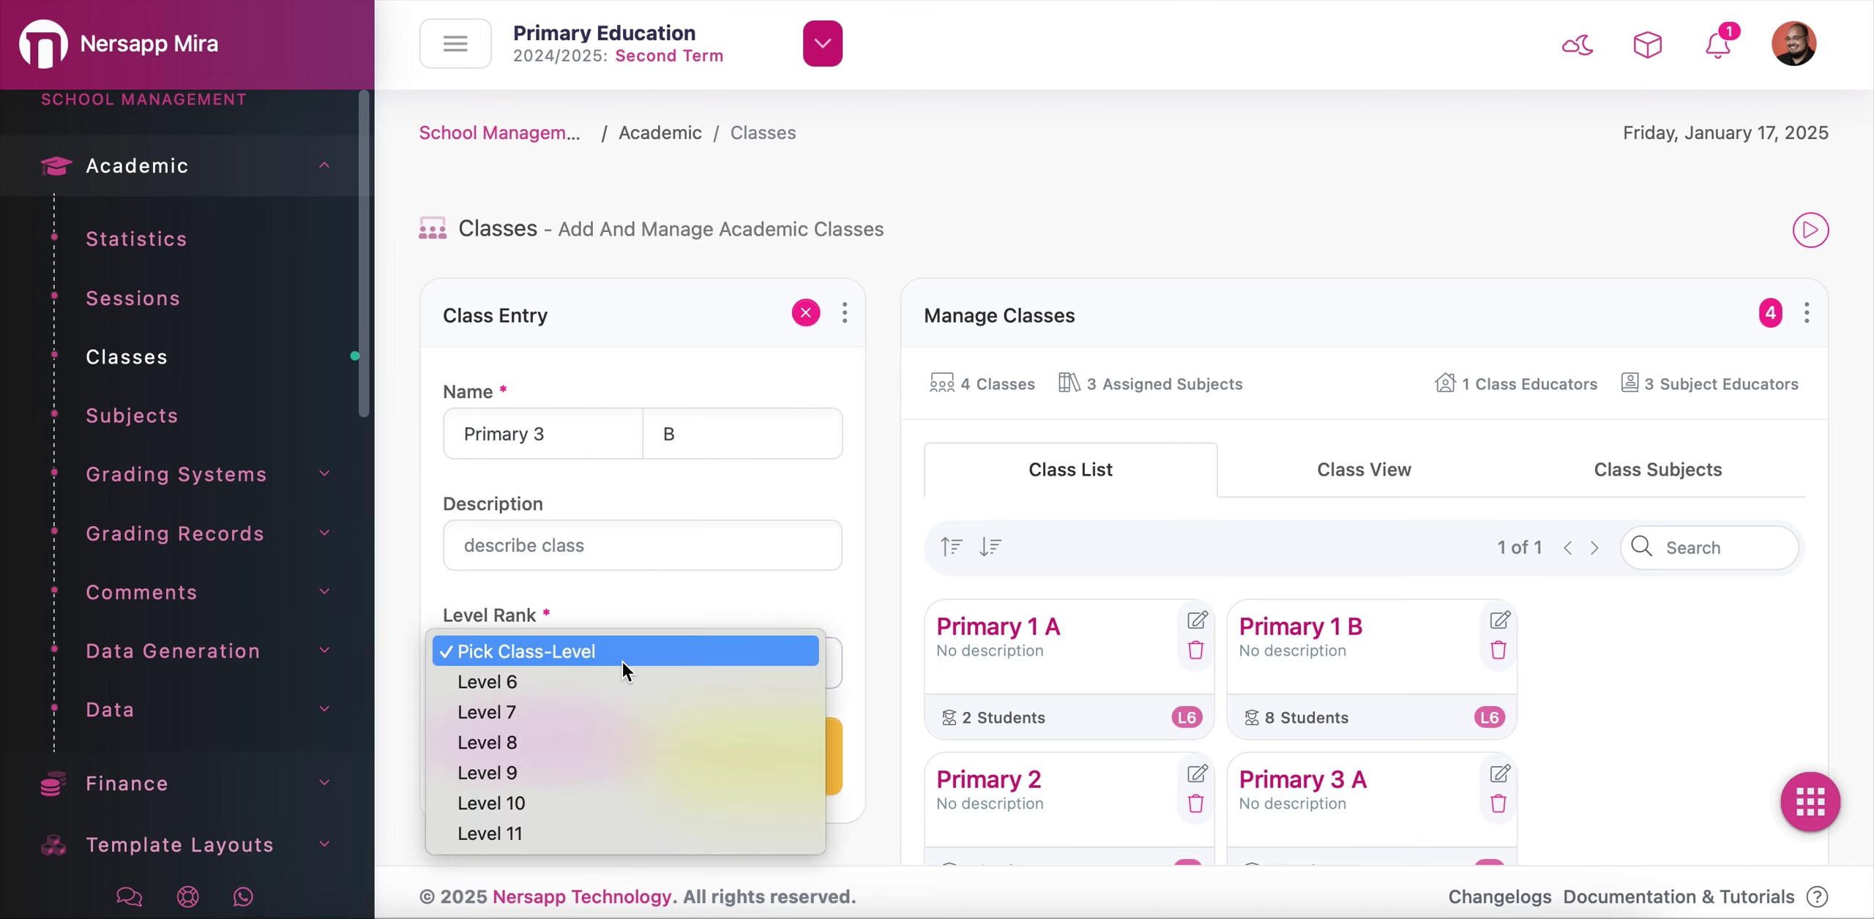
pyautogui.click(572, 744)
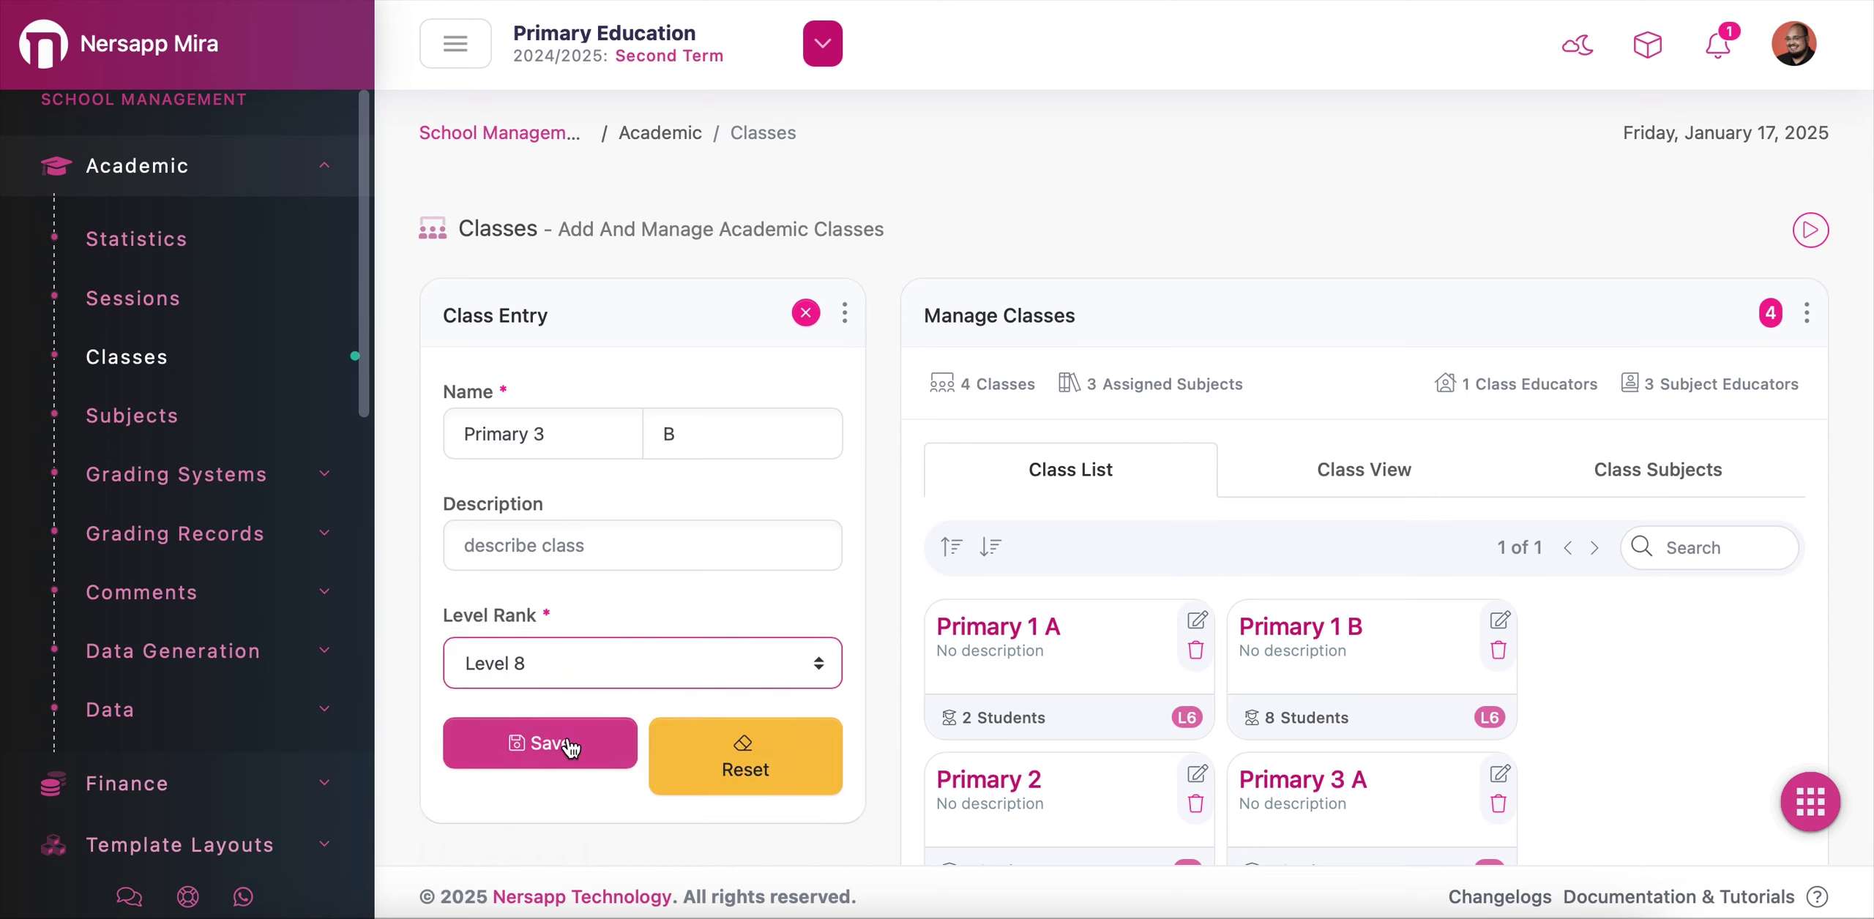
pyautogui.click(573, 740)
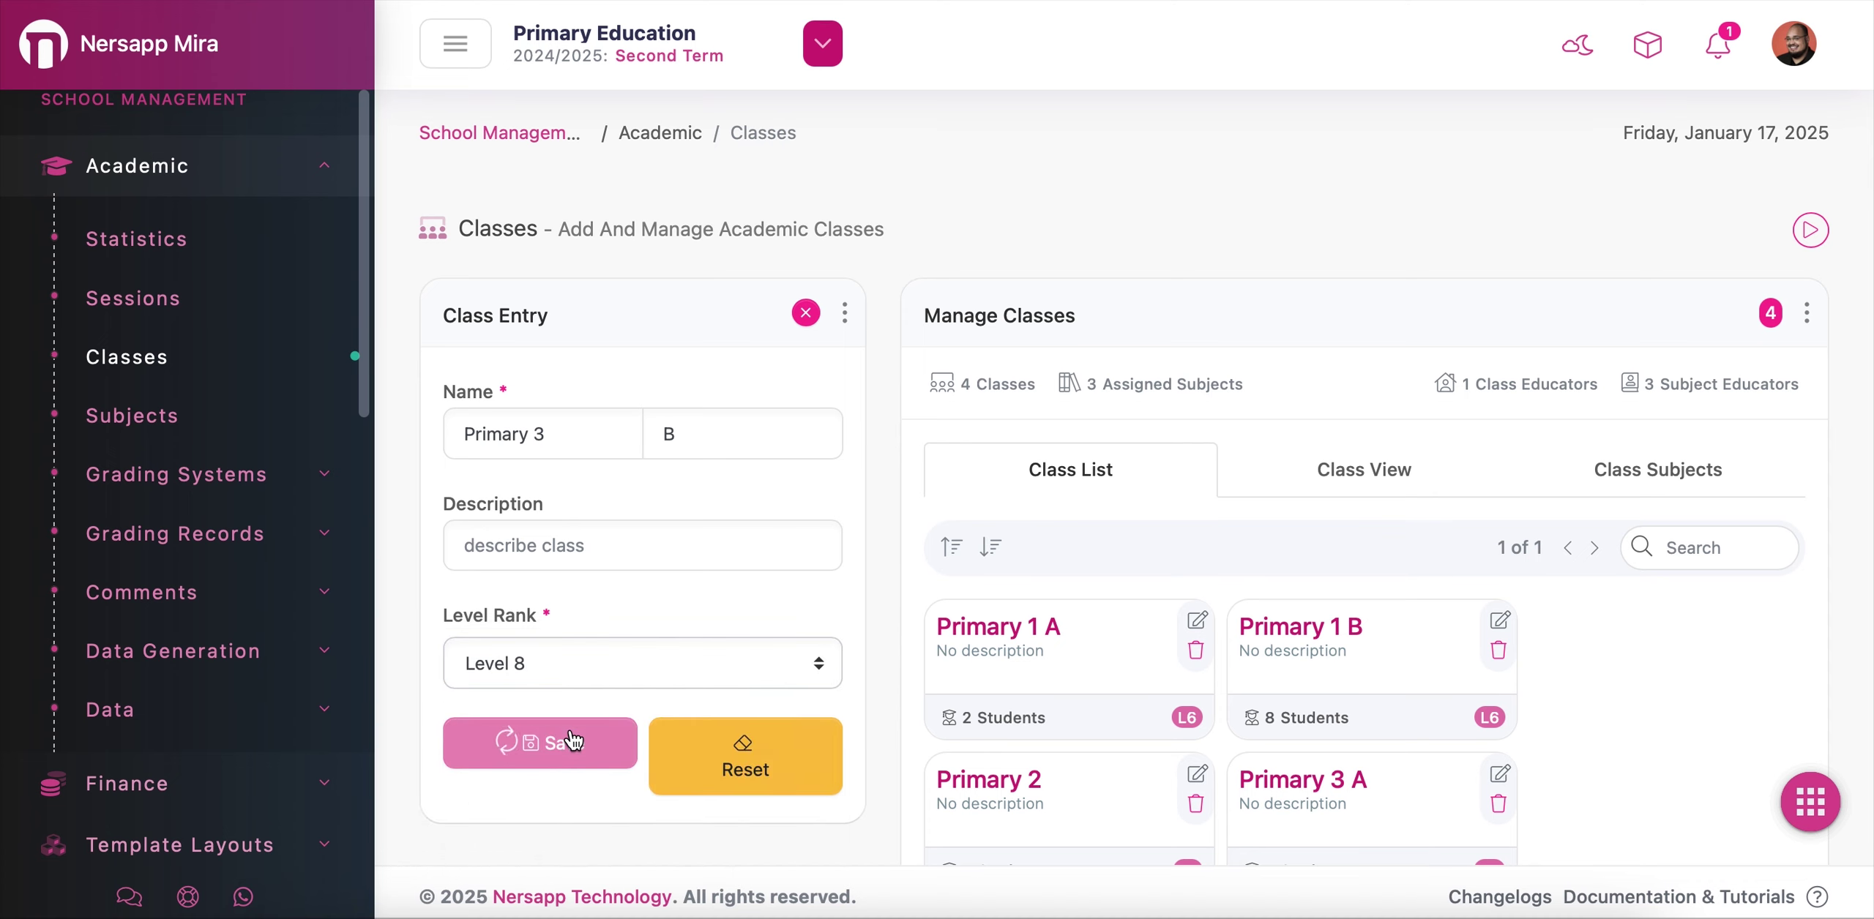
# - Open the Primary 3 B class for editing and save it with its existing details
pyautogui.scroll(-3, 853, 719)
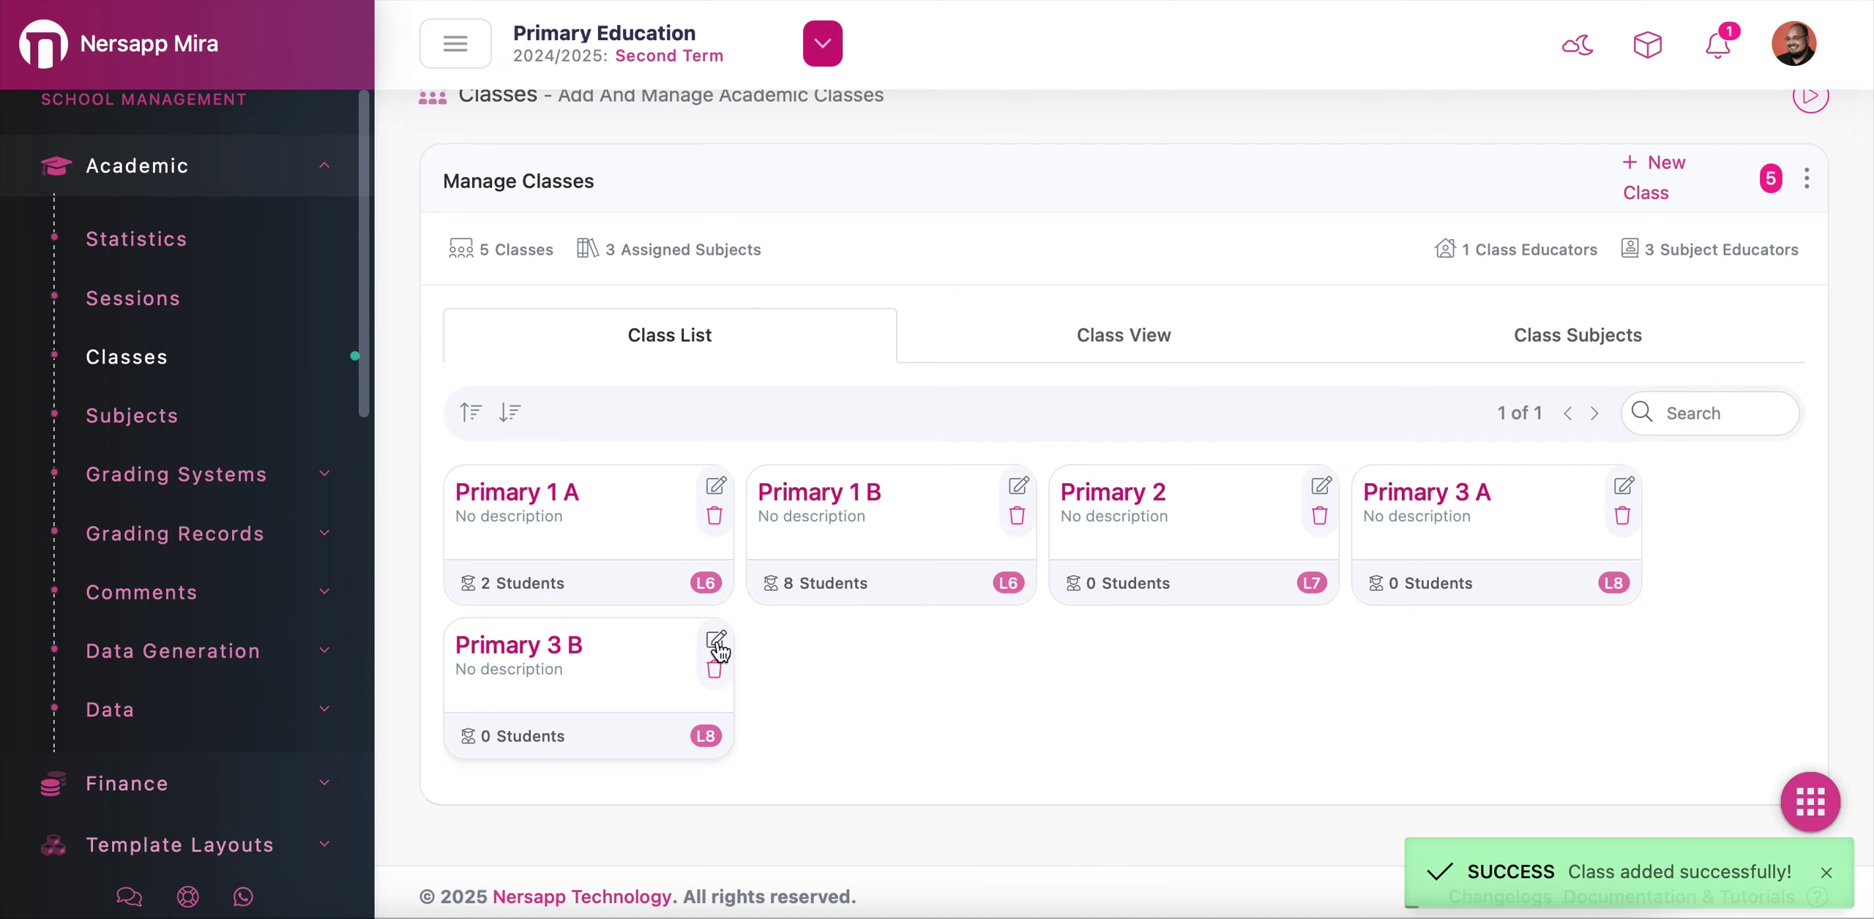
pyautogui.click(716, 641)
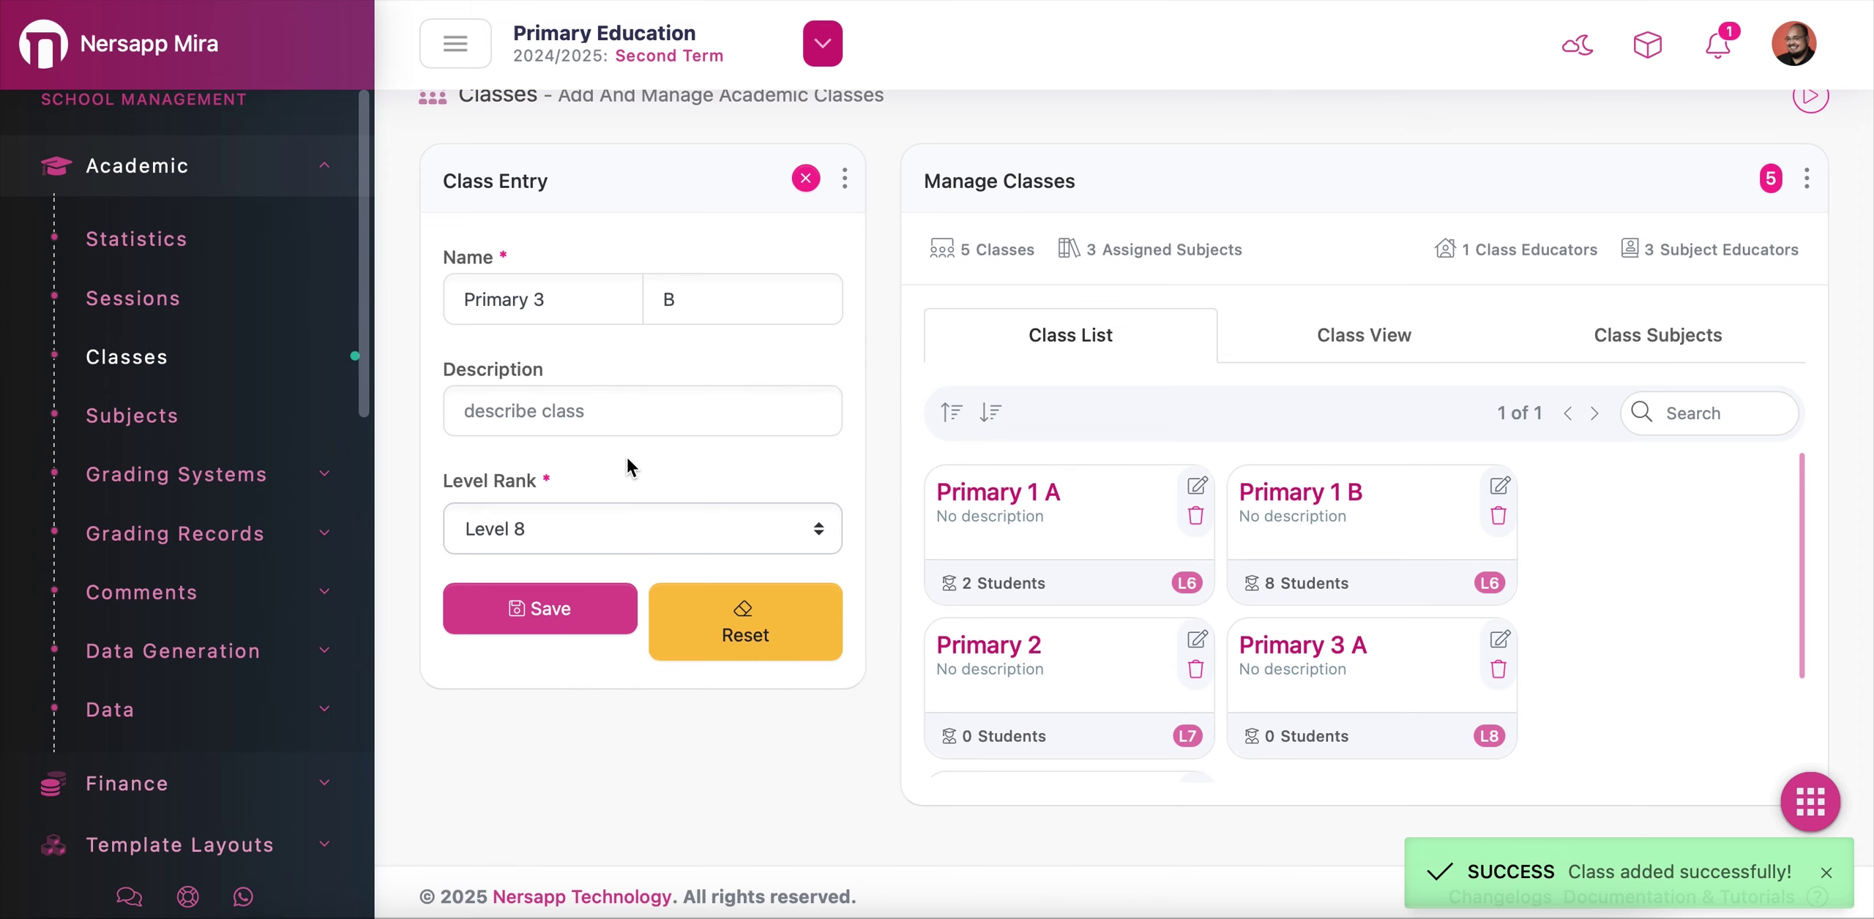
pyautogui.click(569, 301)
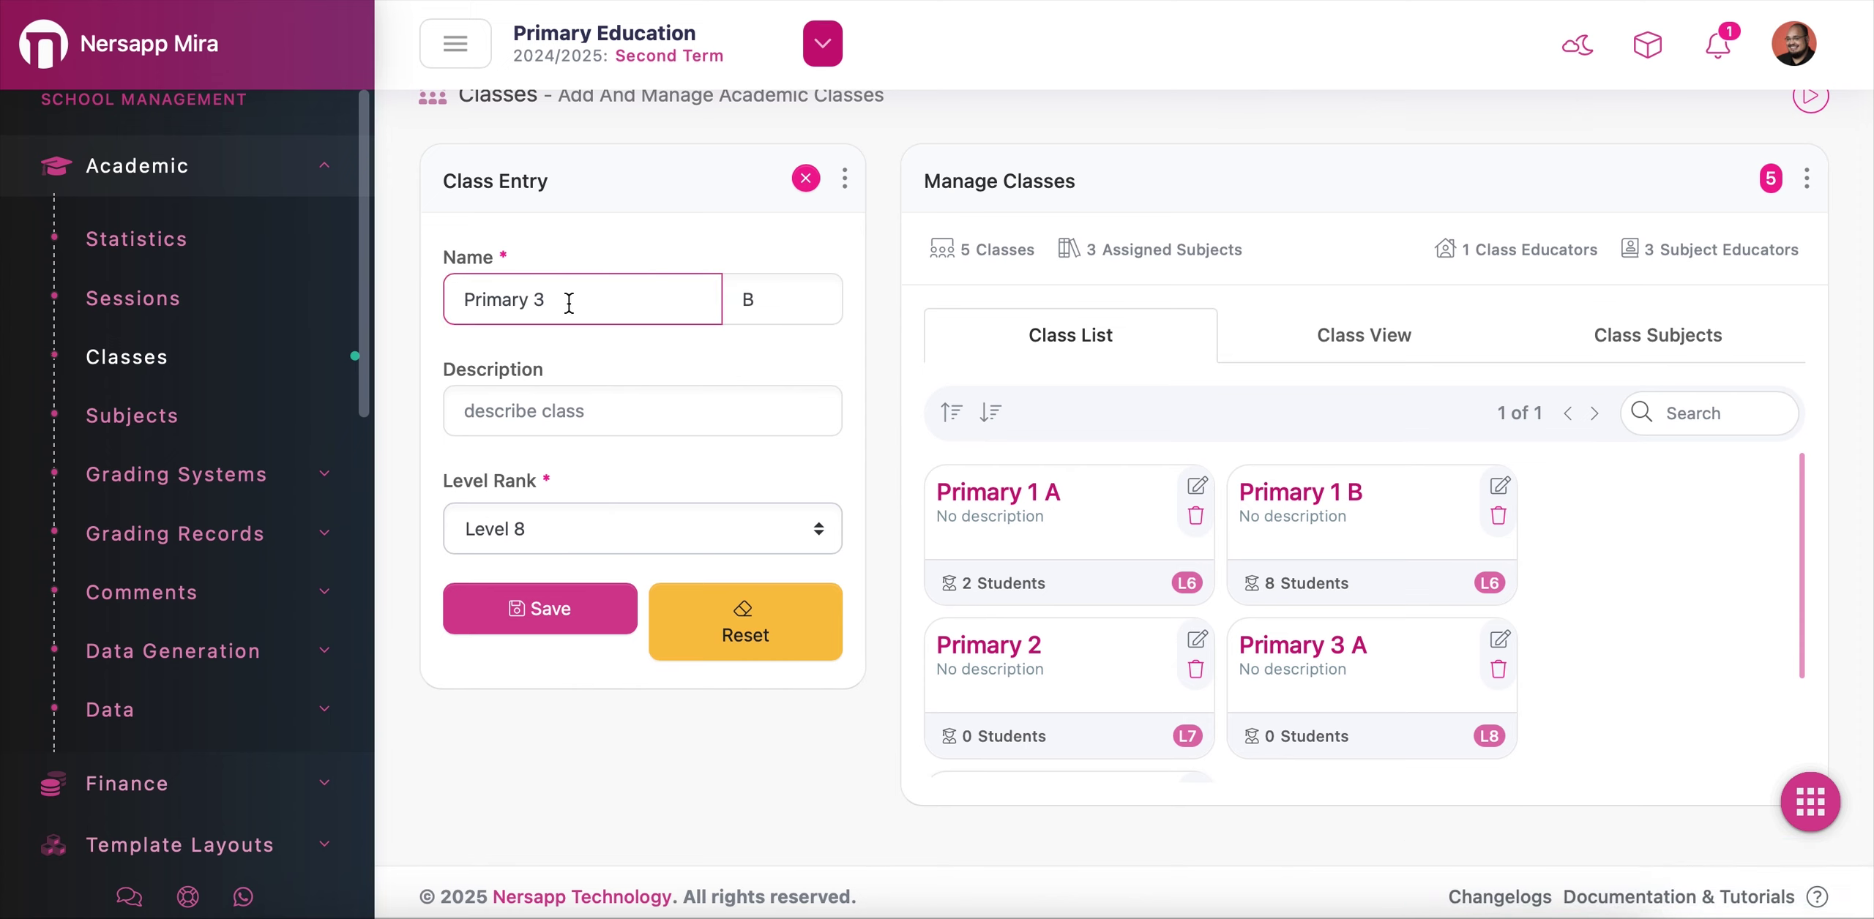
pyautogui.click(564, 619)
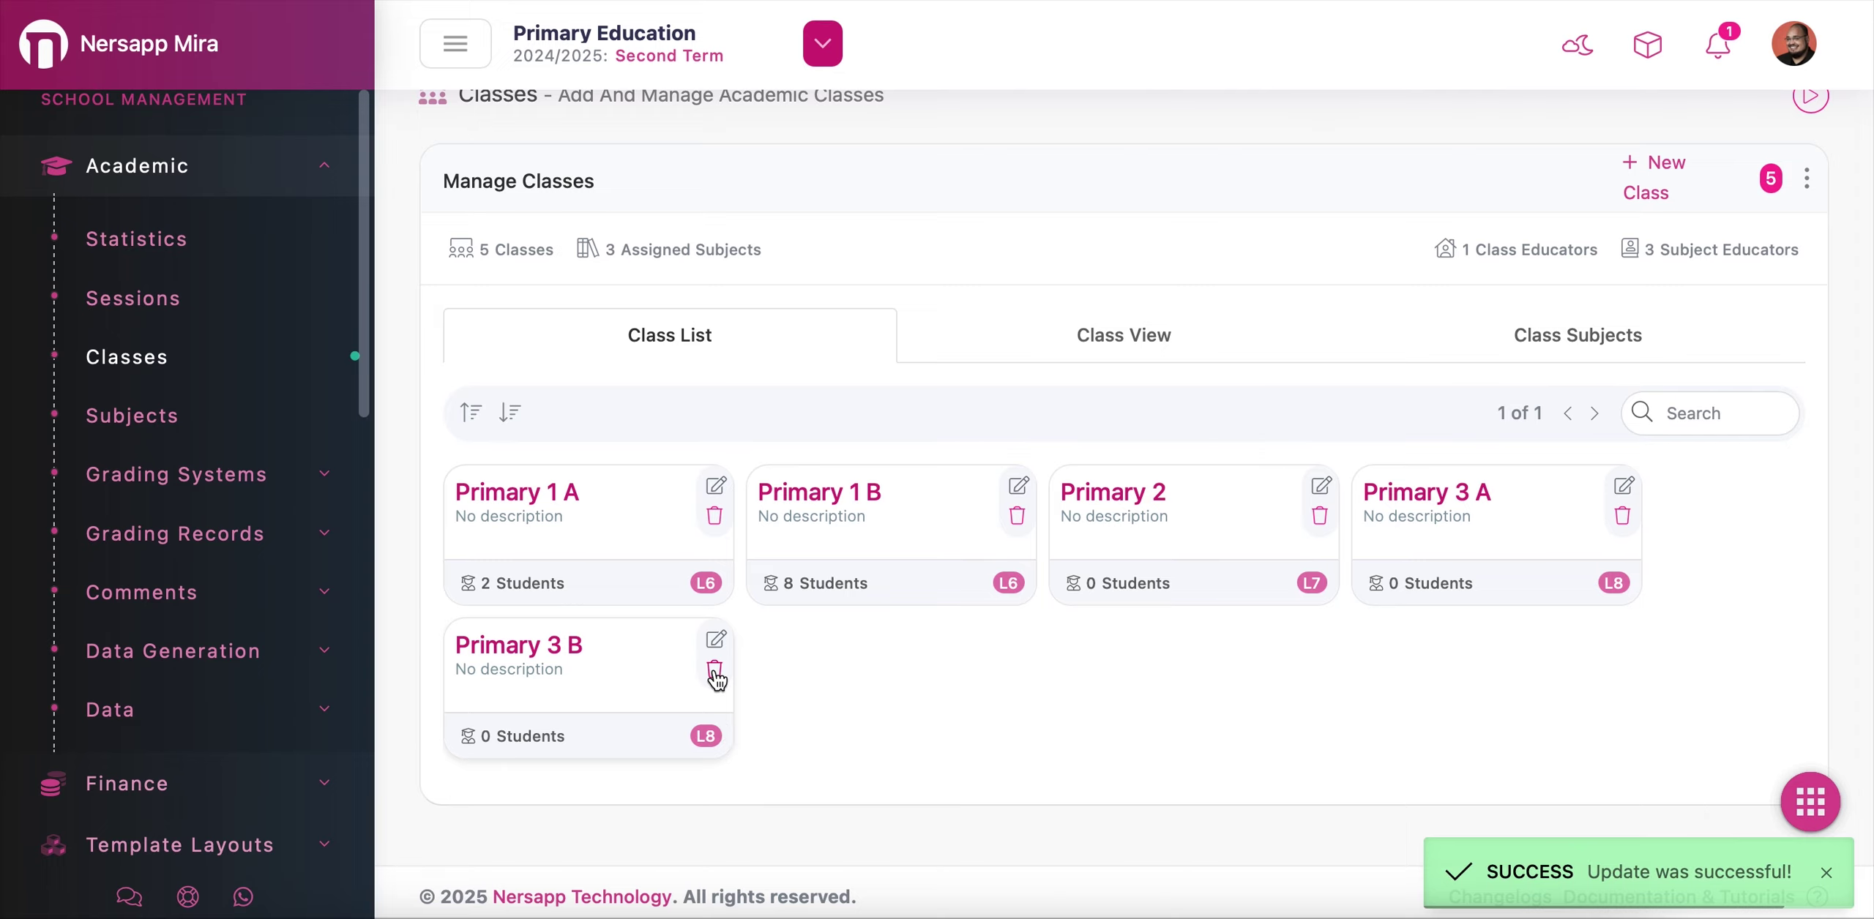
# - Request deletion of the Primary 3 B class, and decline the deletion
pyautogui.click(714, 670)
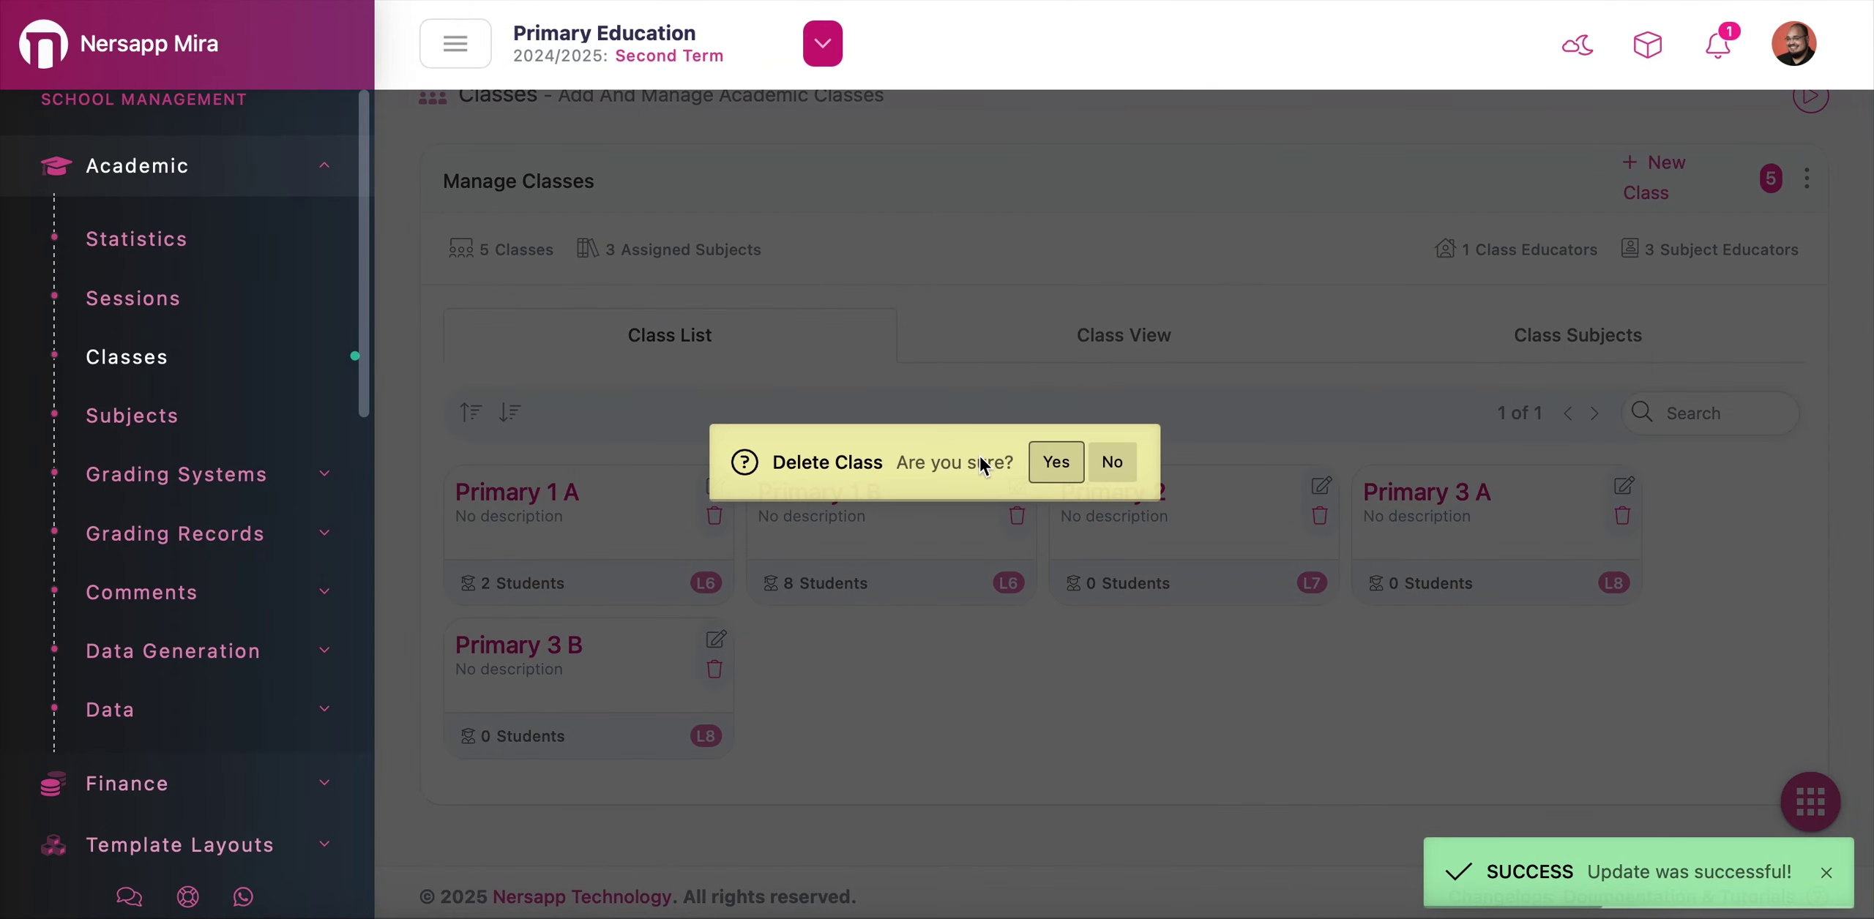
pyautogui.click(1114, 463)
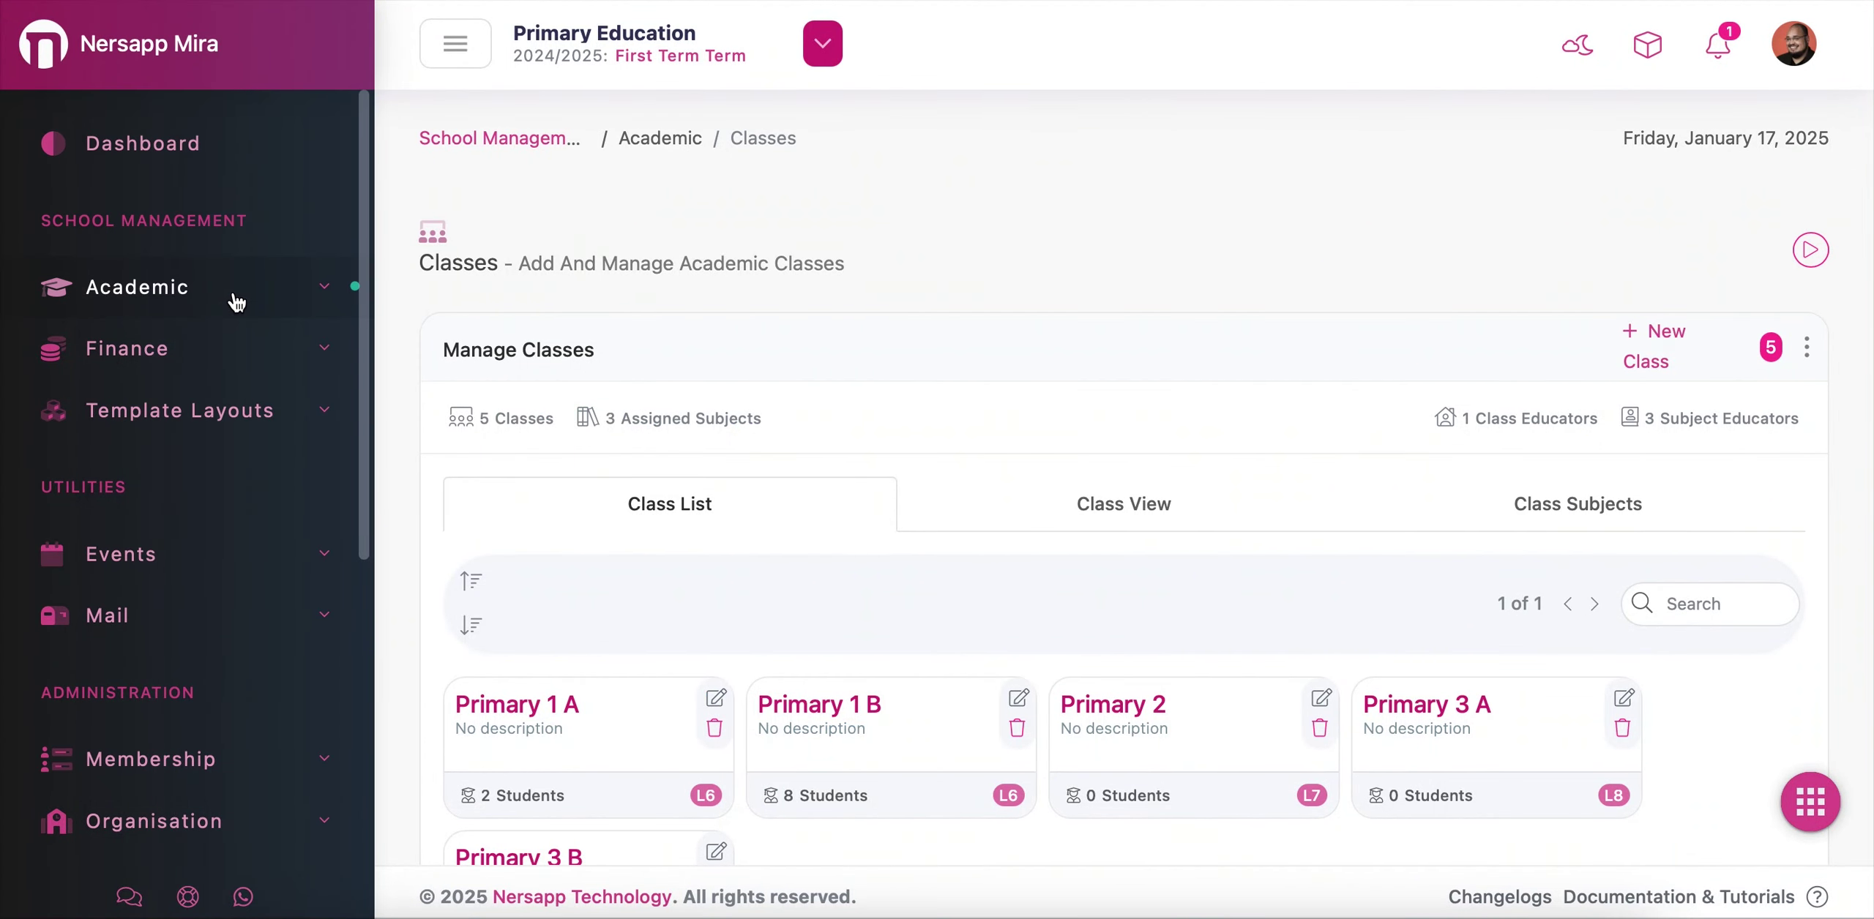
# - Expand the Academic section of the site navigation
pyautogui.click(236, 302)
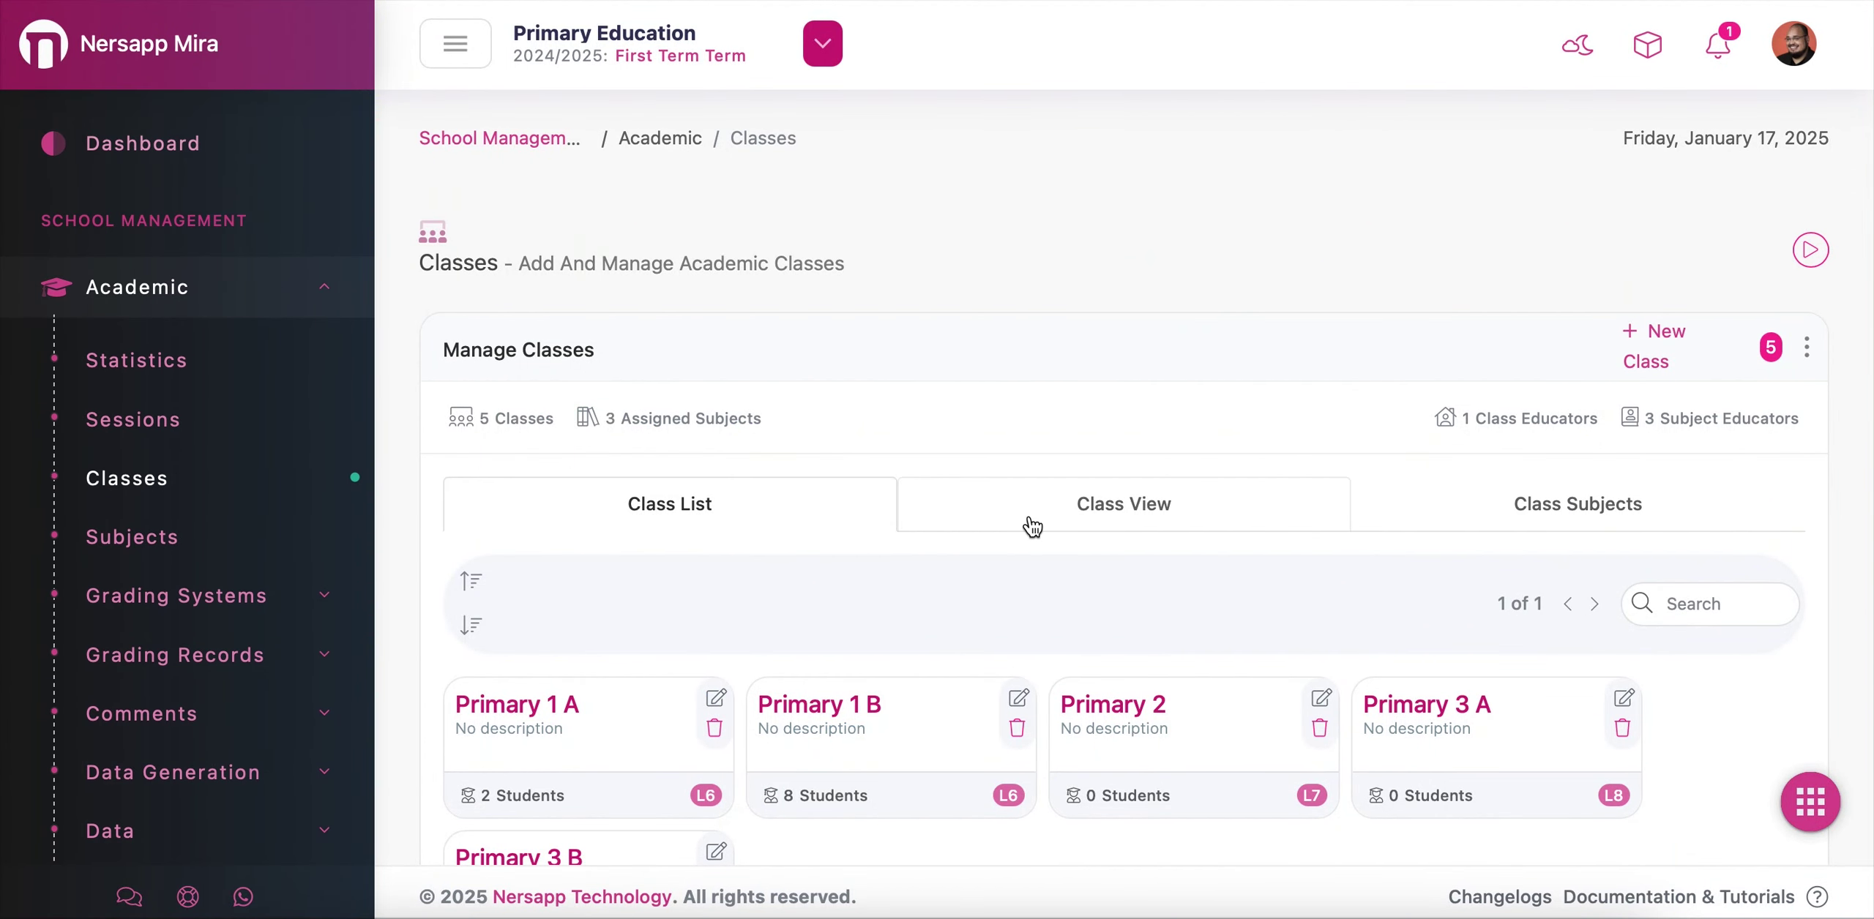
# - Show the Class View with Primary 1 A picked as the class
pyautogui.click(1120, 524)
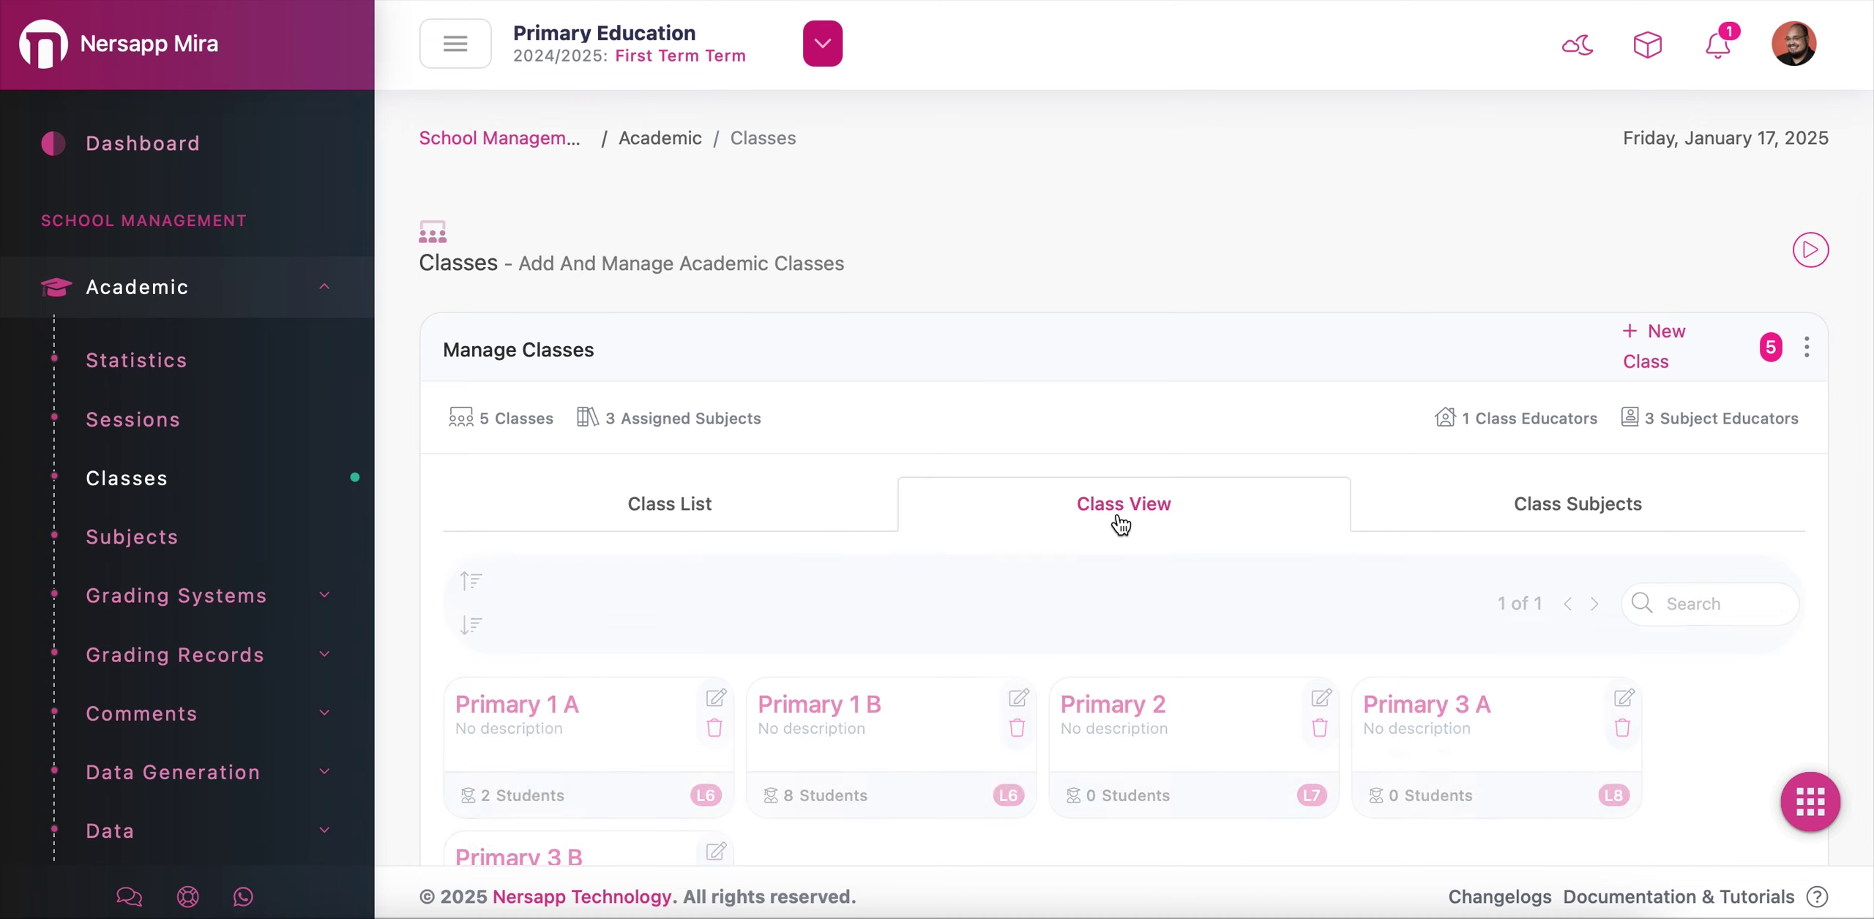
pyautogui.scroll(-1, 1120, 524)
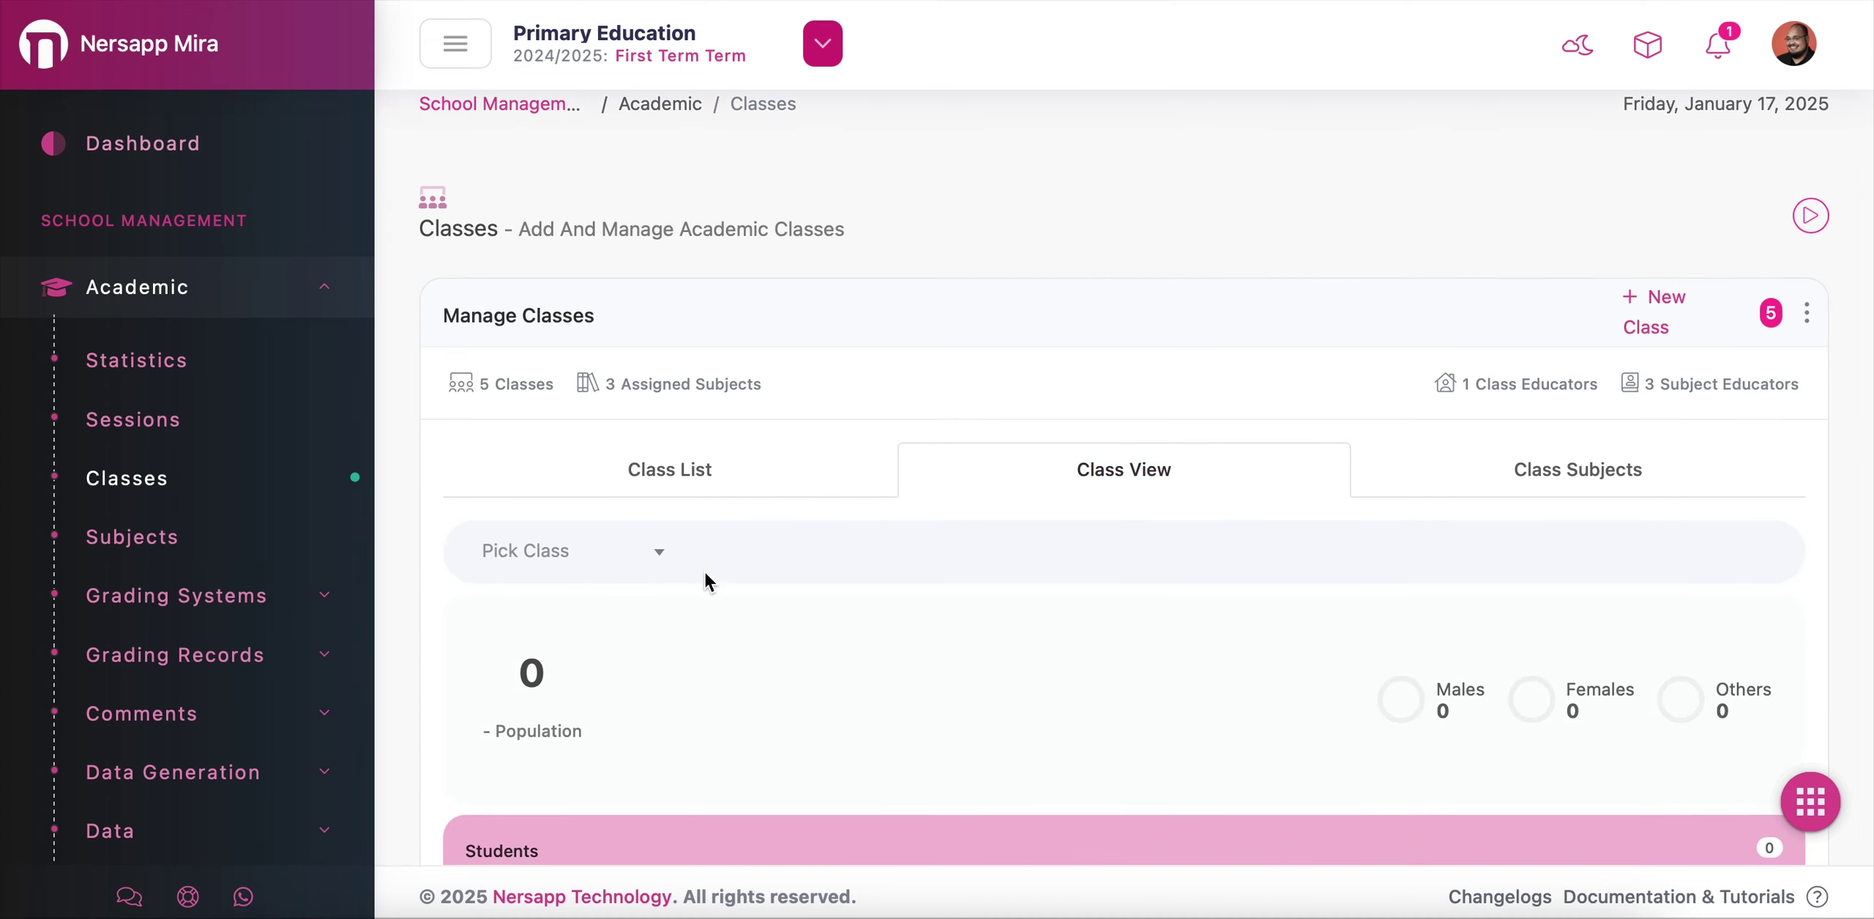
pyautogui.click(654, 556)
pyautogui.click(607, 691)
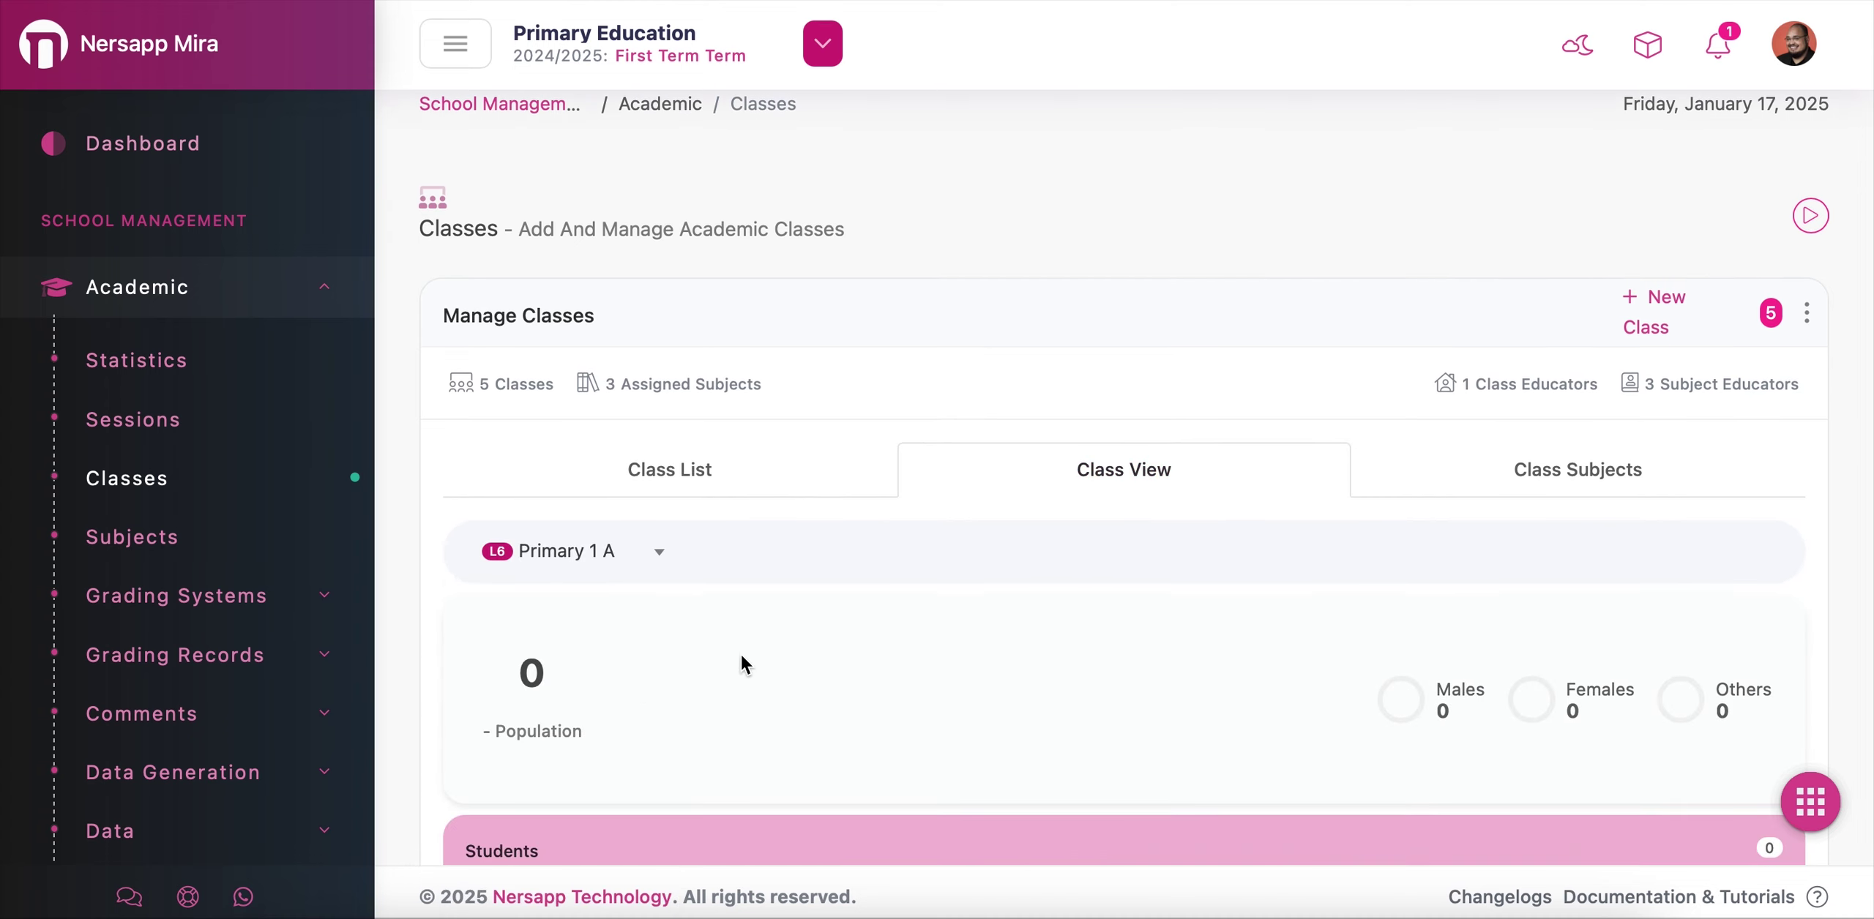
# - Examine Primary 1 A's population, students, assigned subjects and performance, average subject rating and educators
pyautogui.scroll(-3, 953, 636)
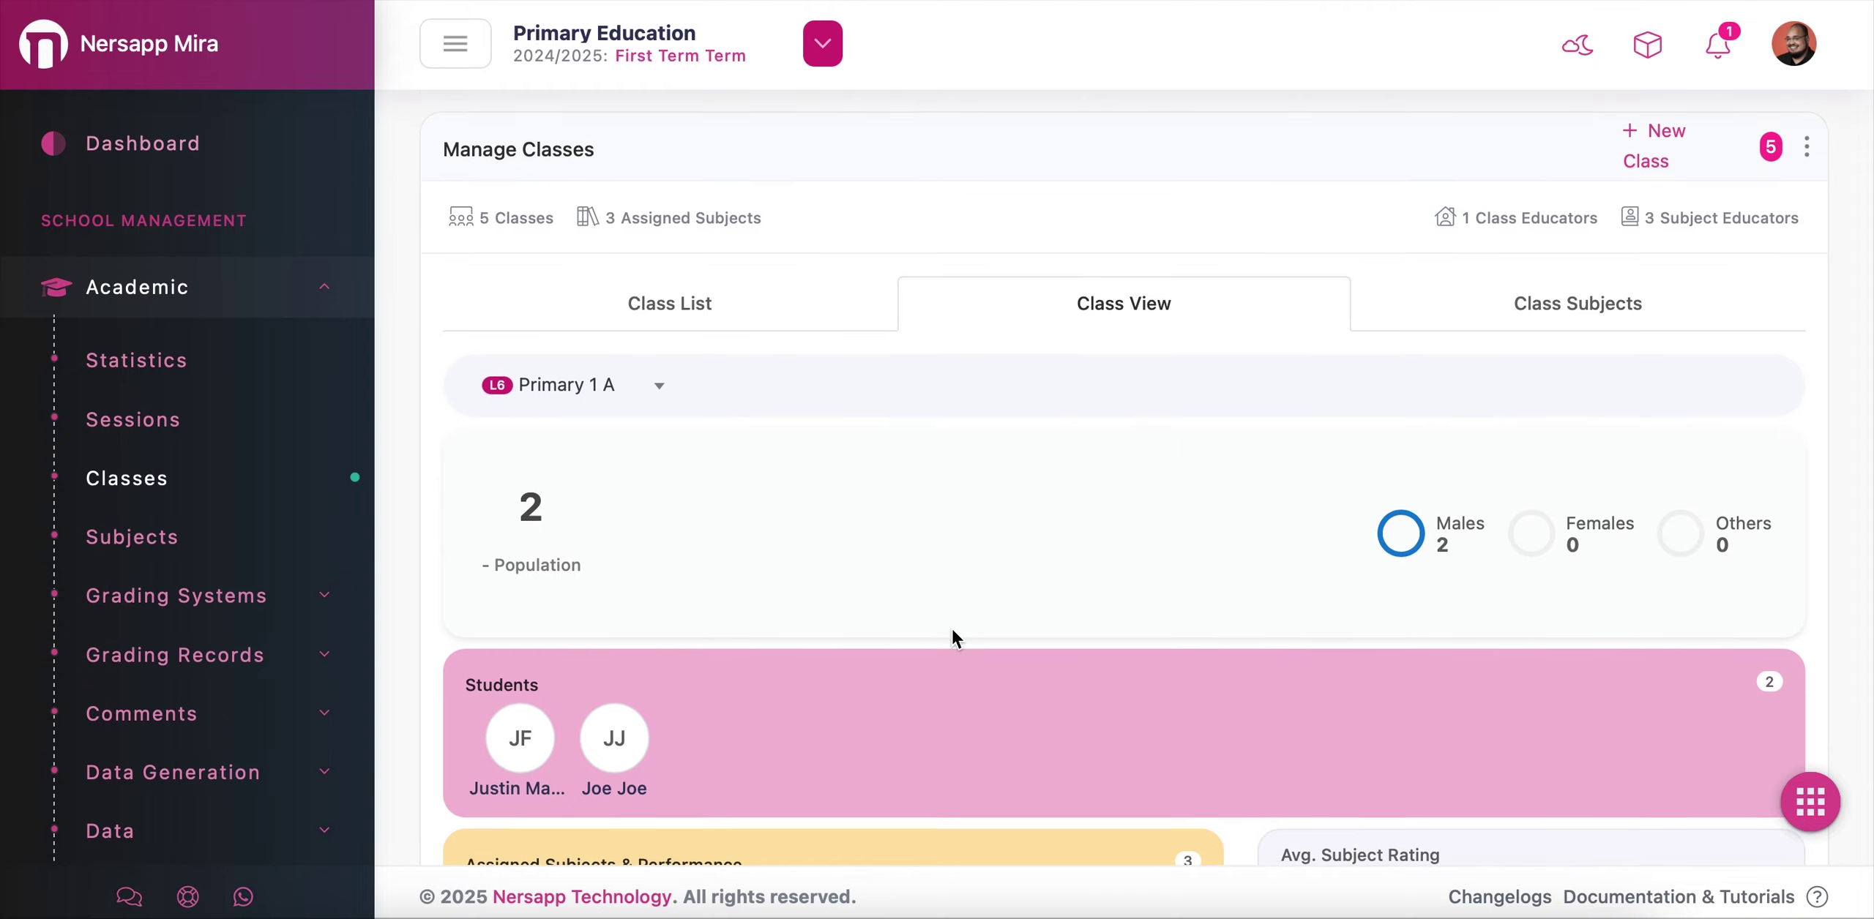
pyautogui.scroll(-3, 953, 636)
pyautogui.scroll(-1, 952, 631)
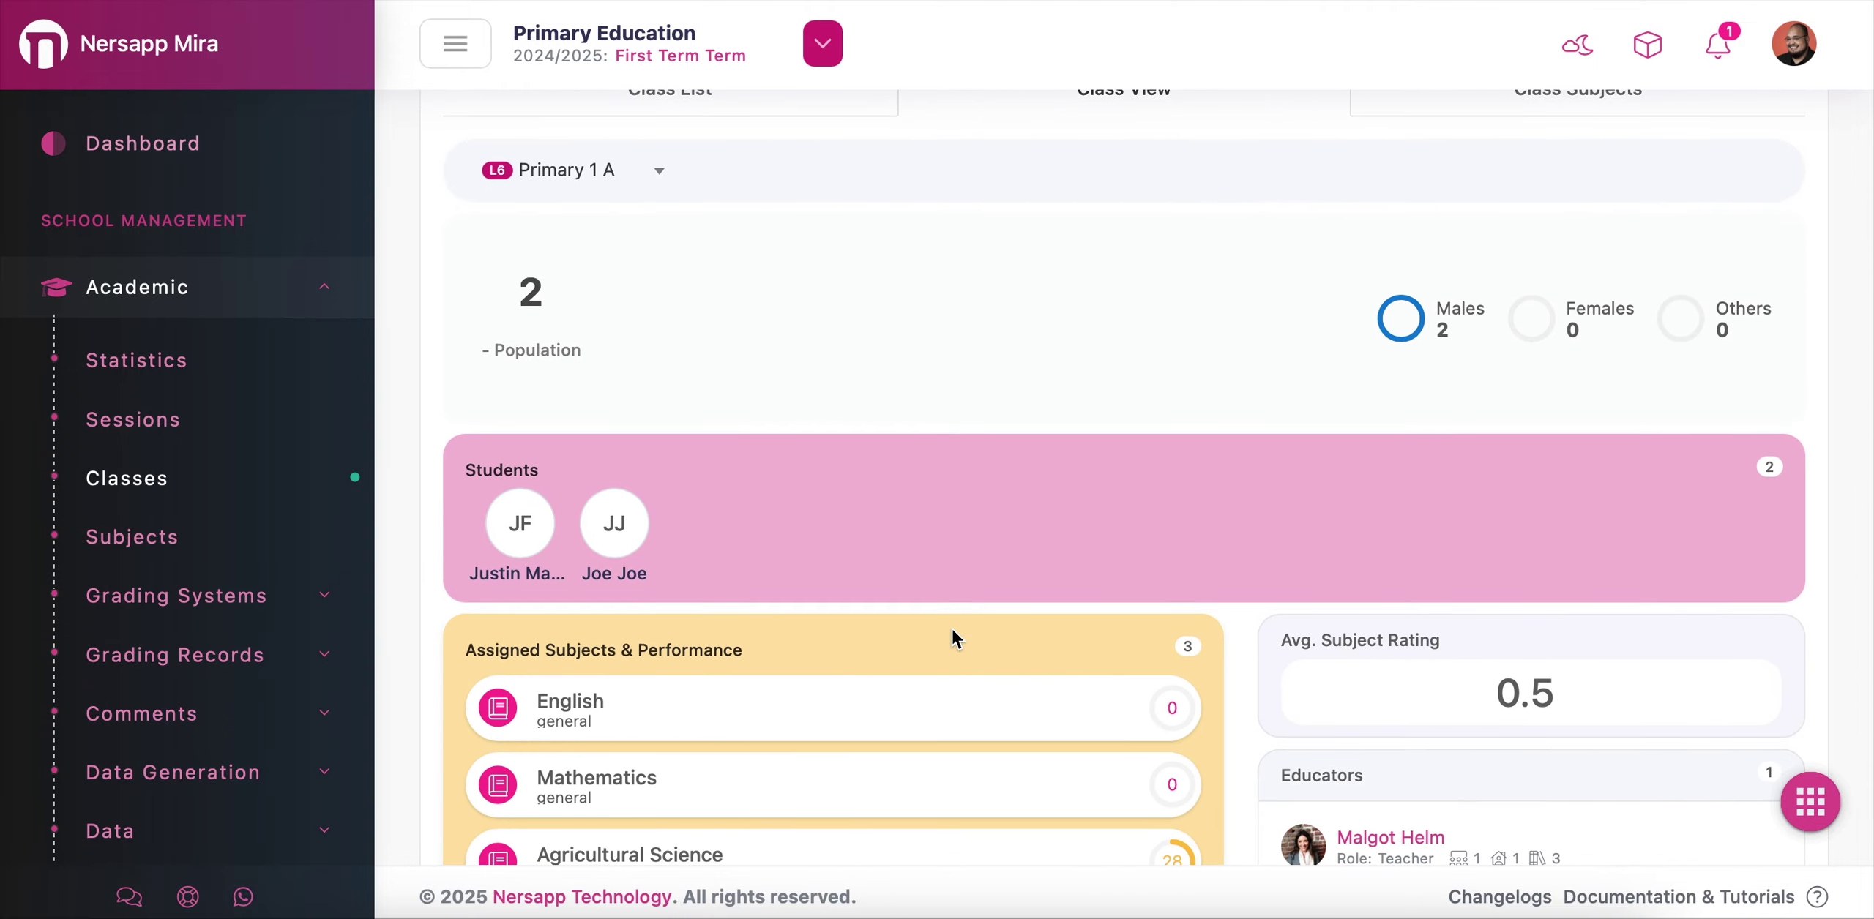
pyautogui.scroll(-2, 953, 636)
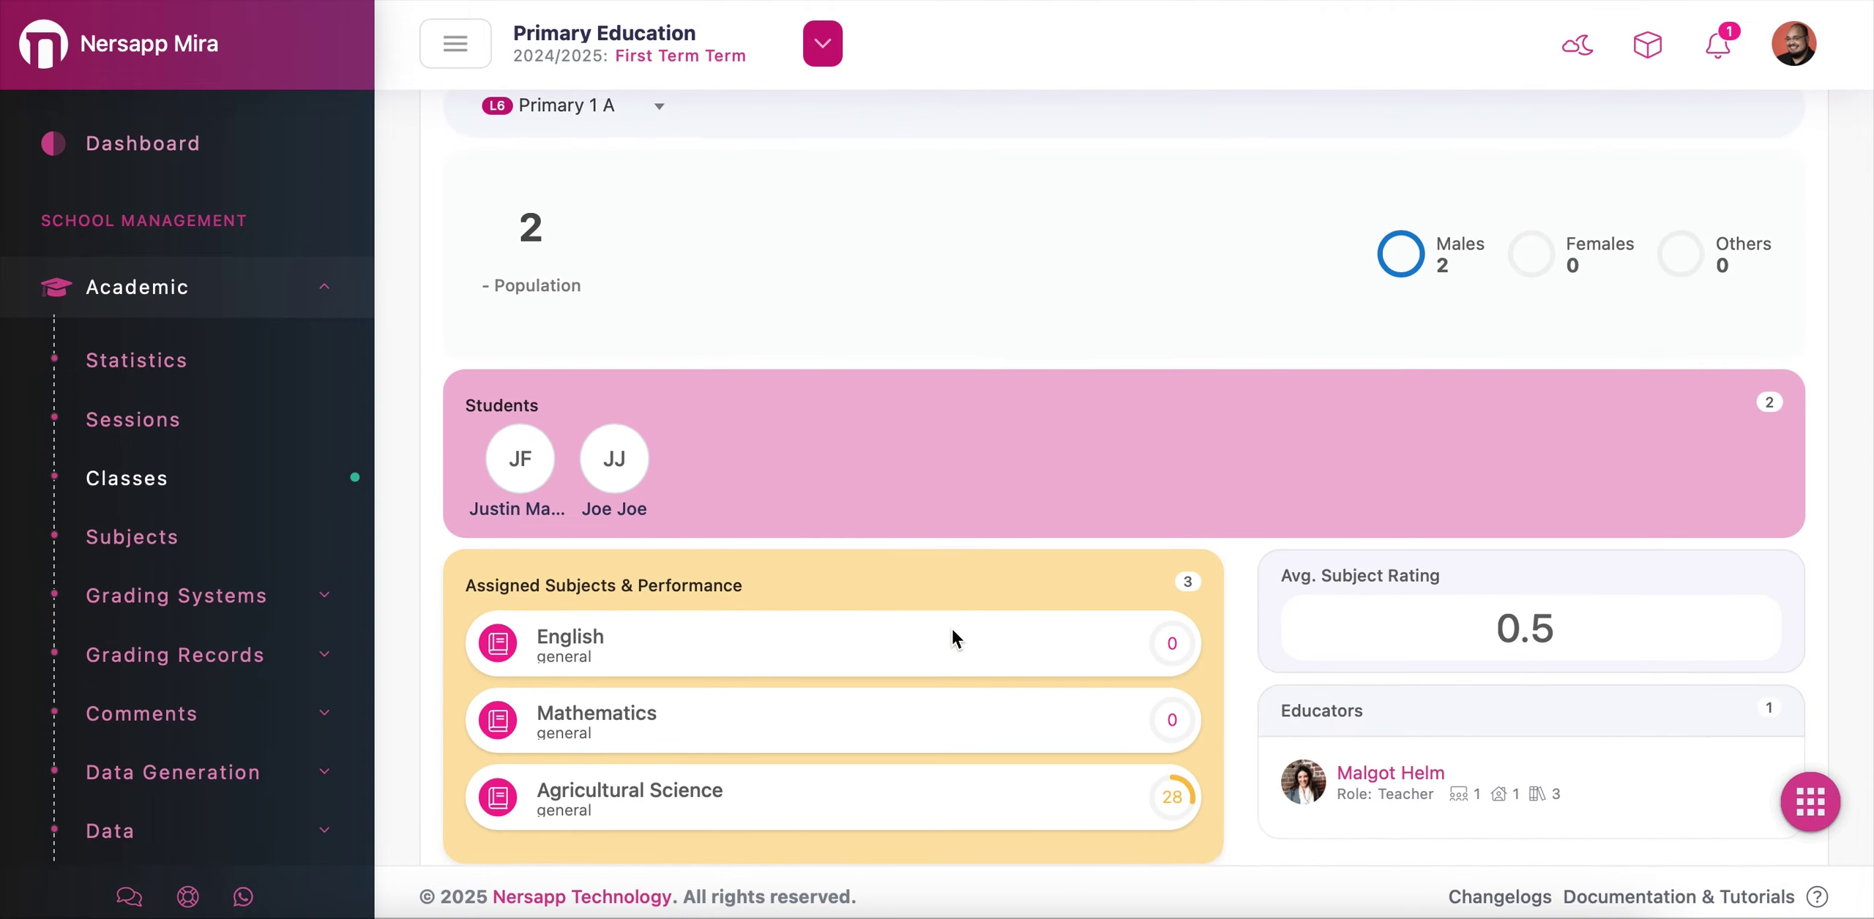
pyautogui.scroll(-1, 953, 631)
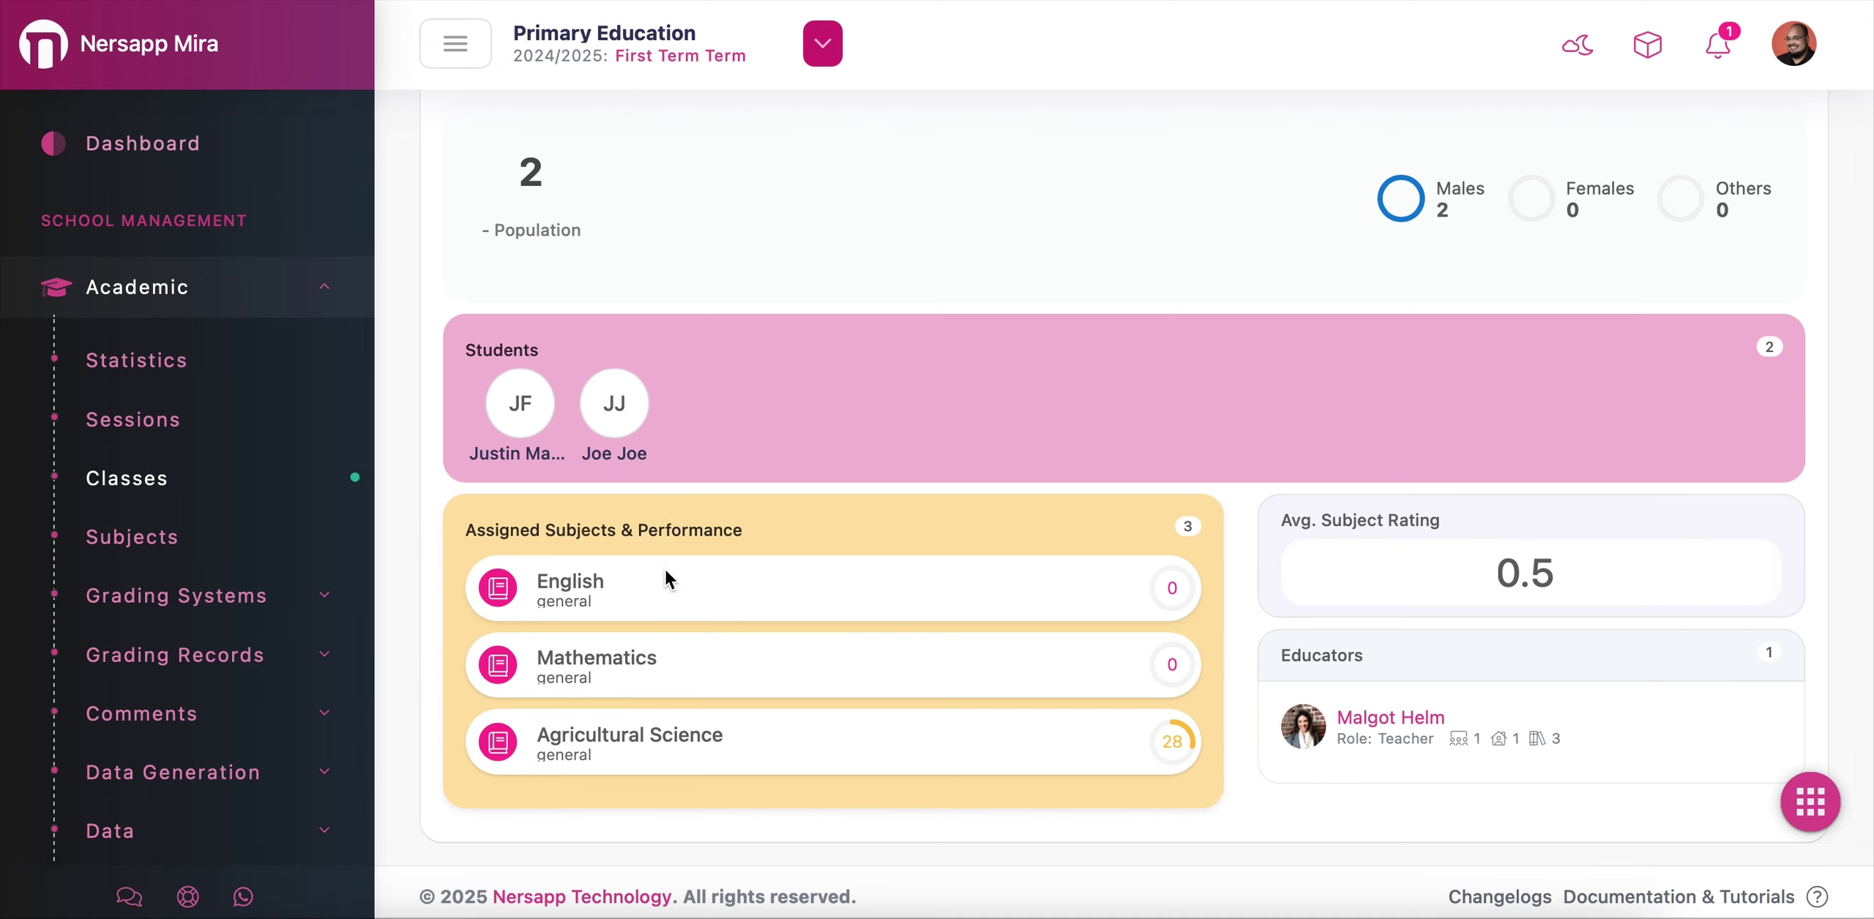
pyautogui.scroll(-2, 666, 572)
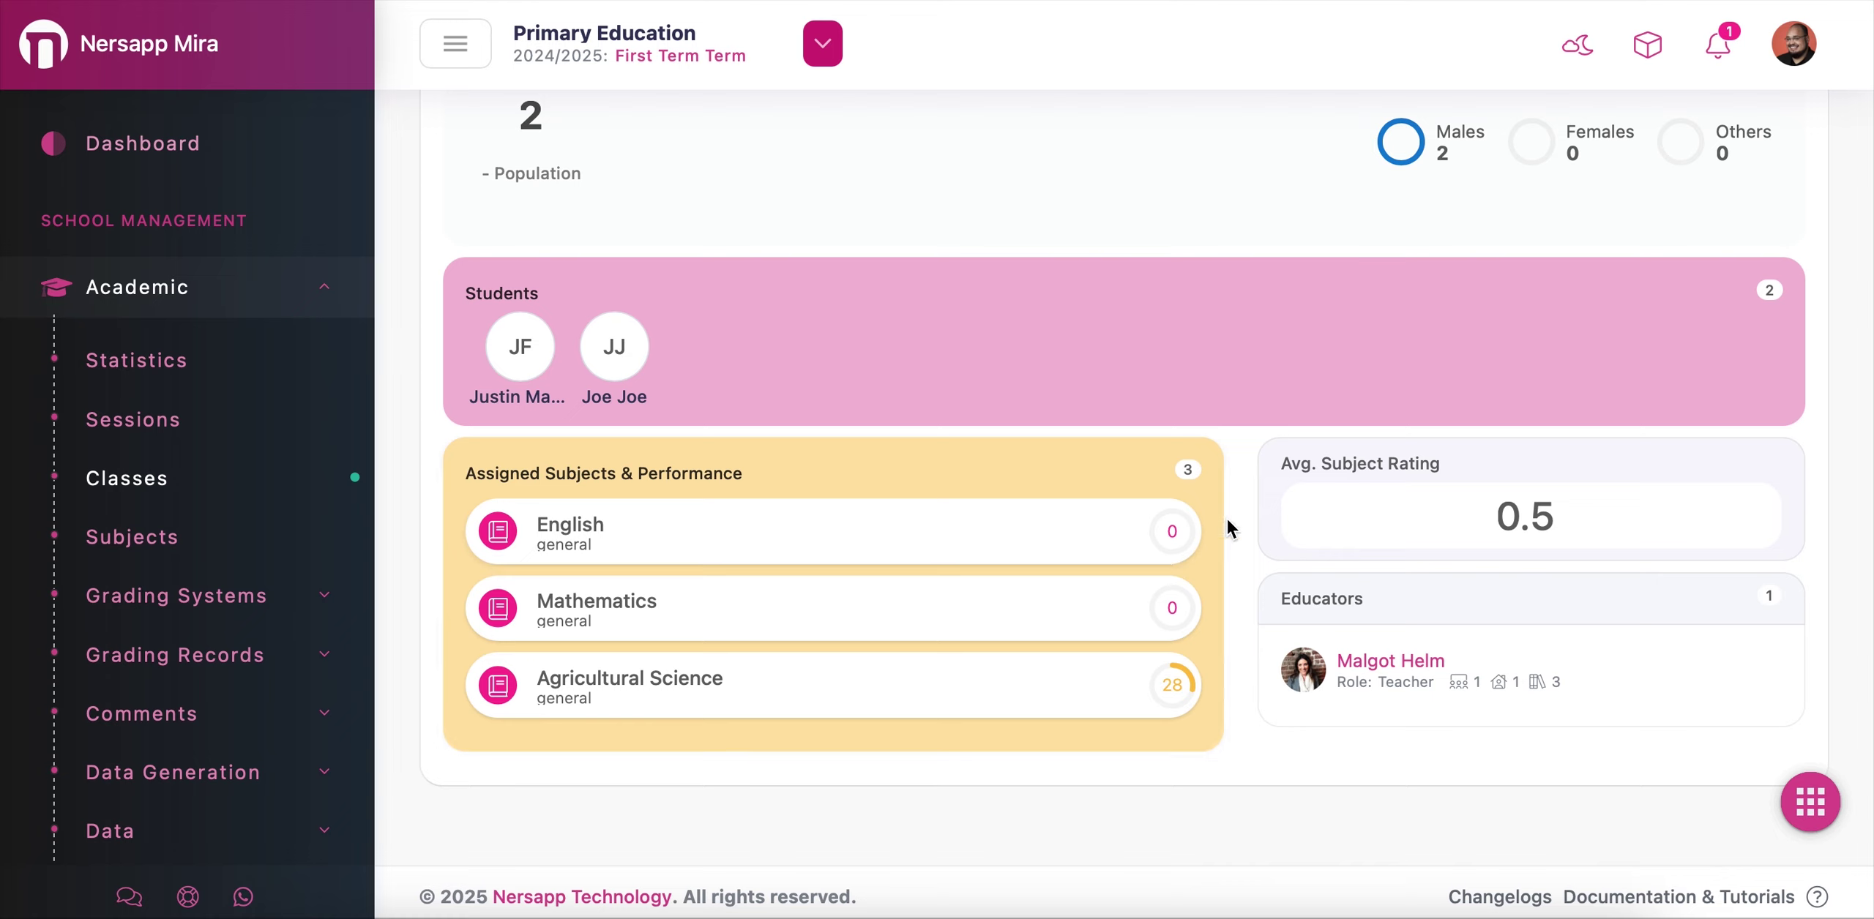
pyautogui.moveTo(1282, 464); pyautogui.dragTo(1440, 464)
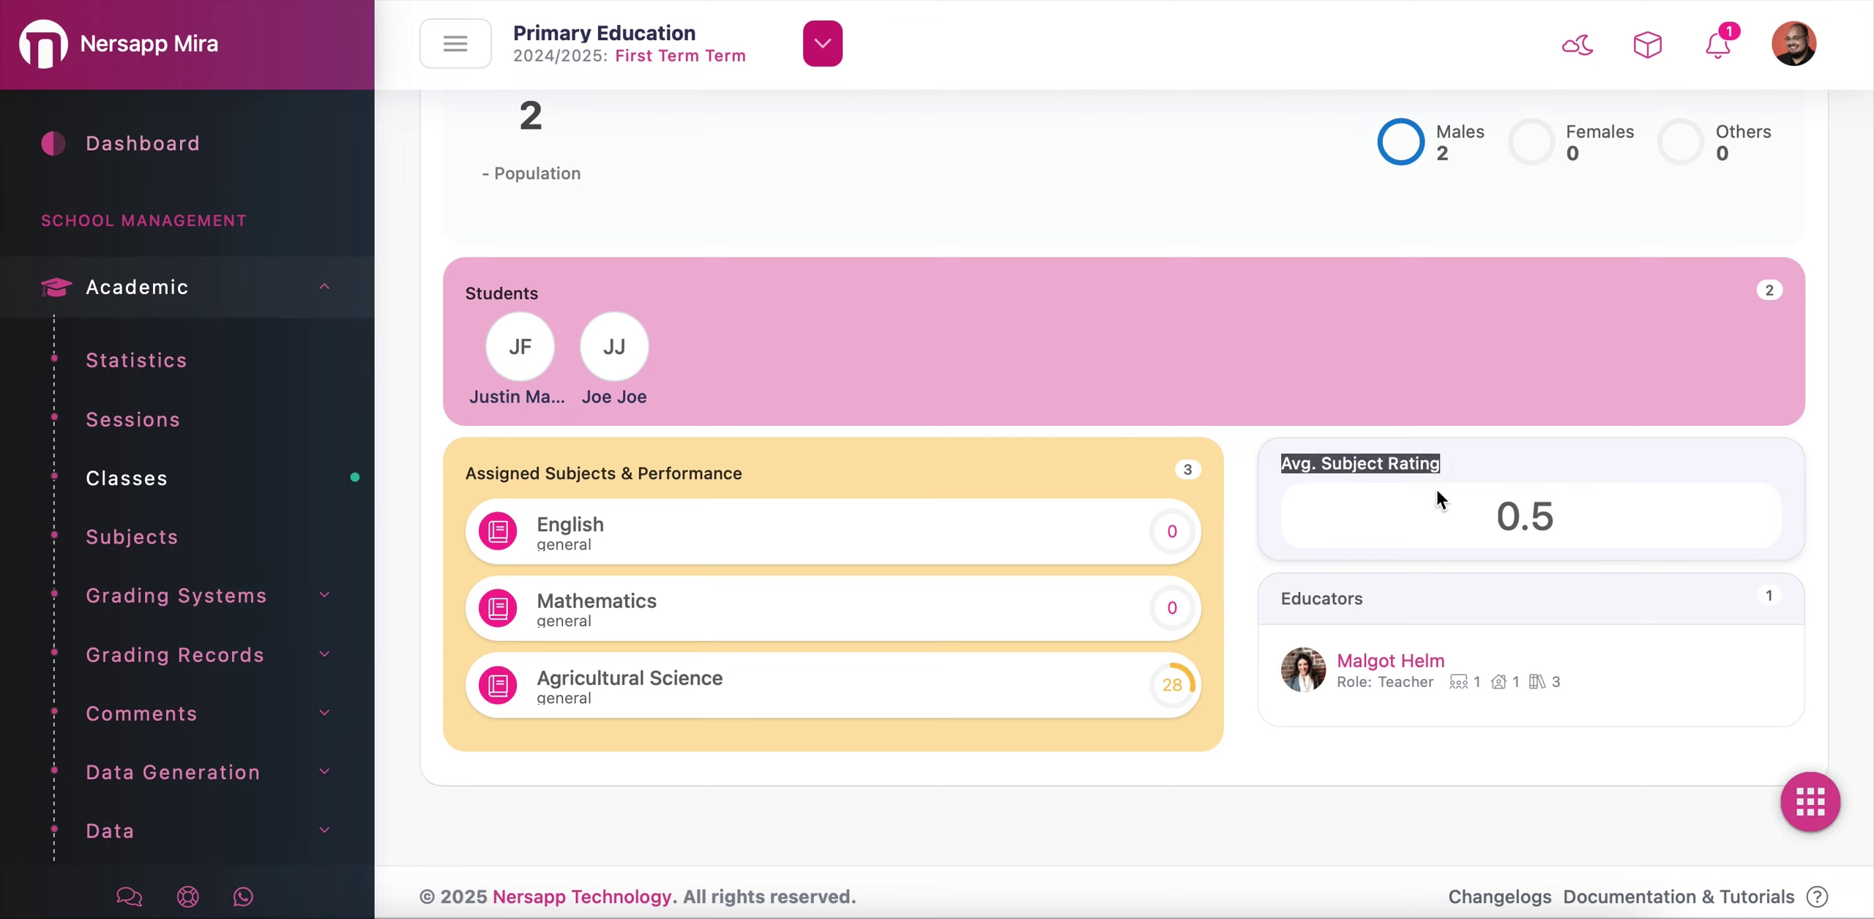
pyautogui.click(1528, 534)
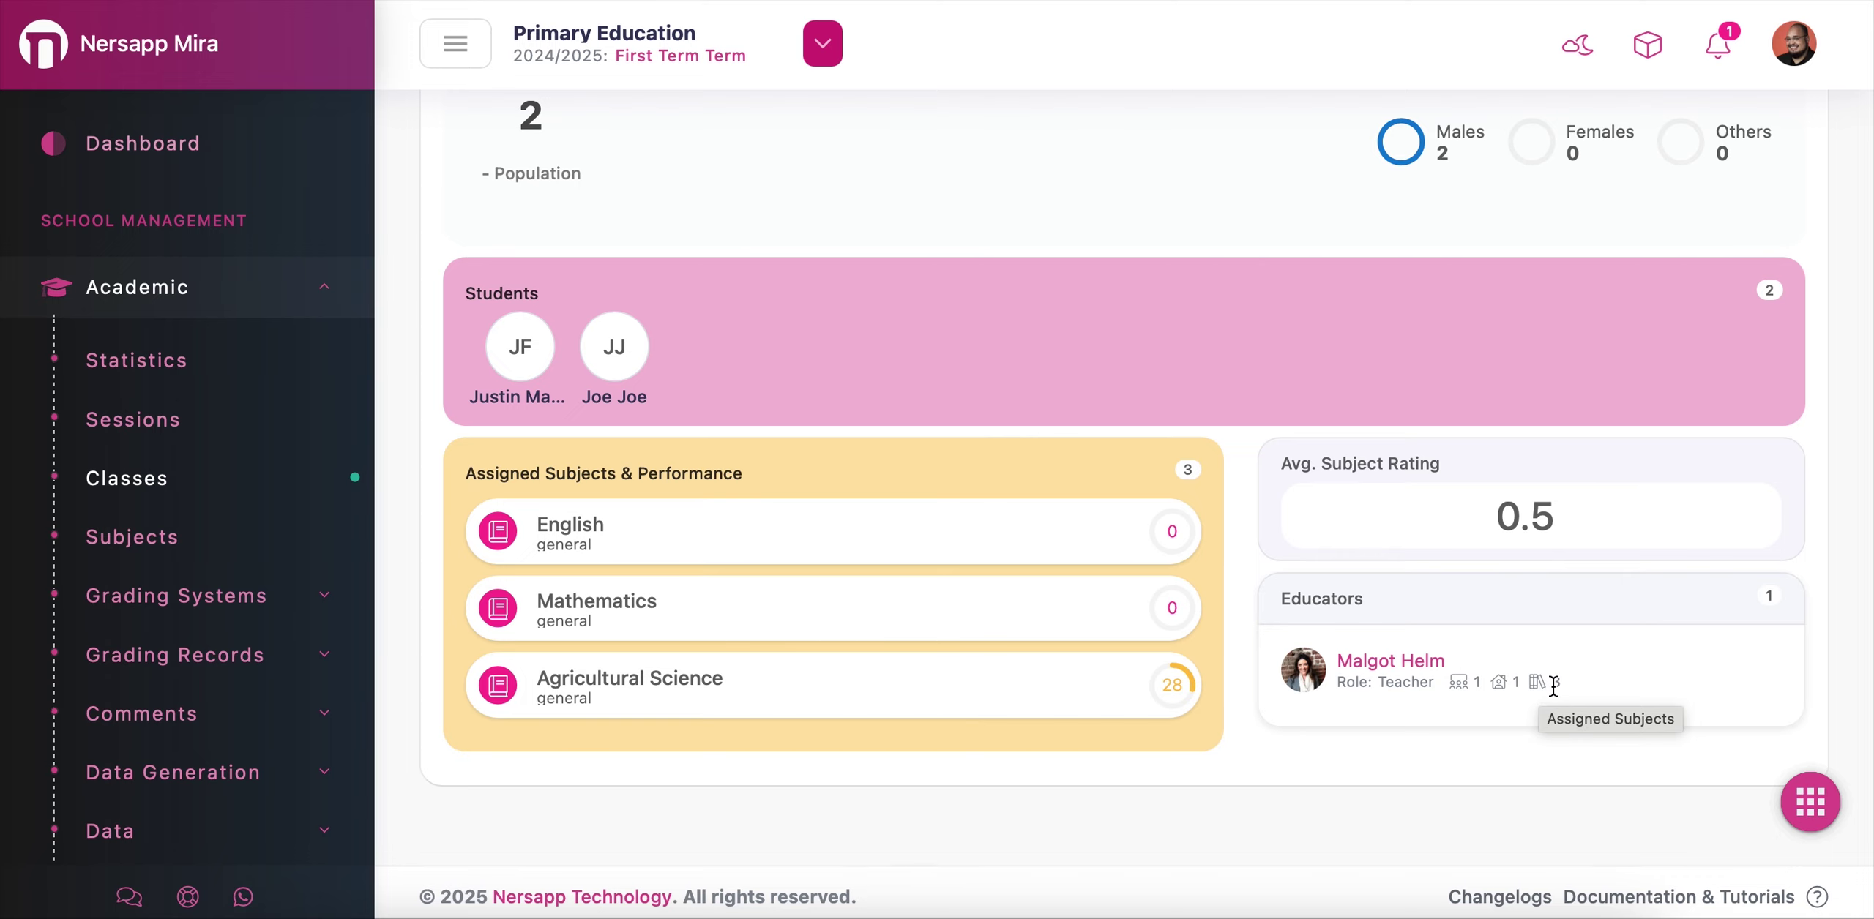
pyautogui.scroll(4, 1553, 686)
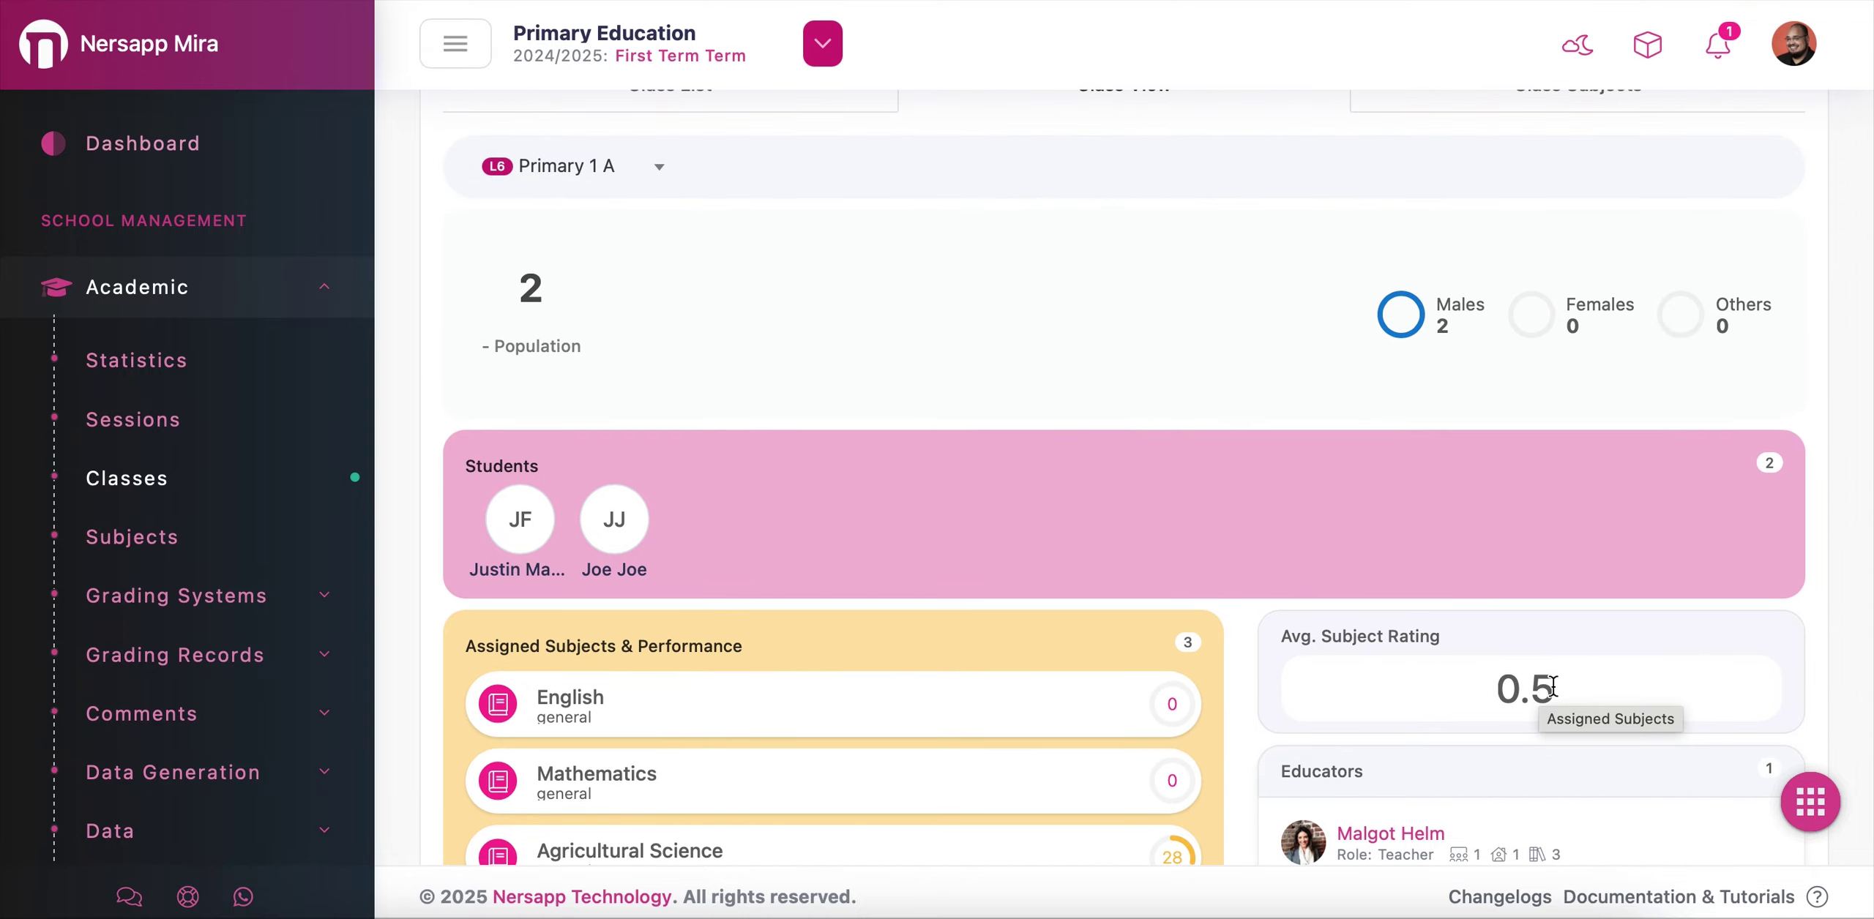
pyautogui.scroll(1, 1553, 686)
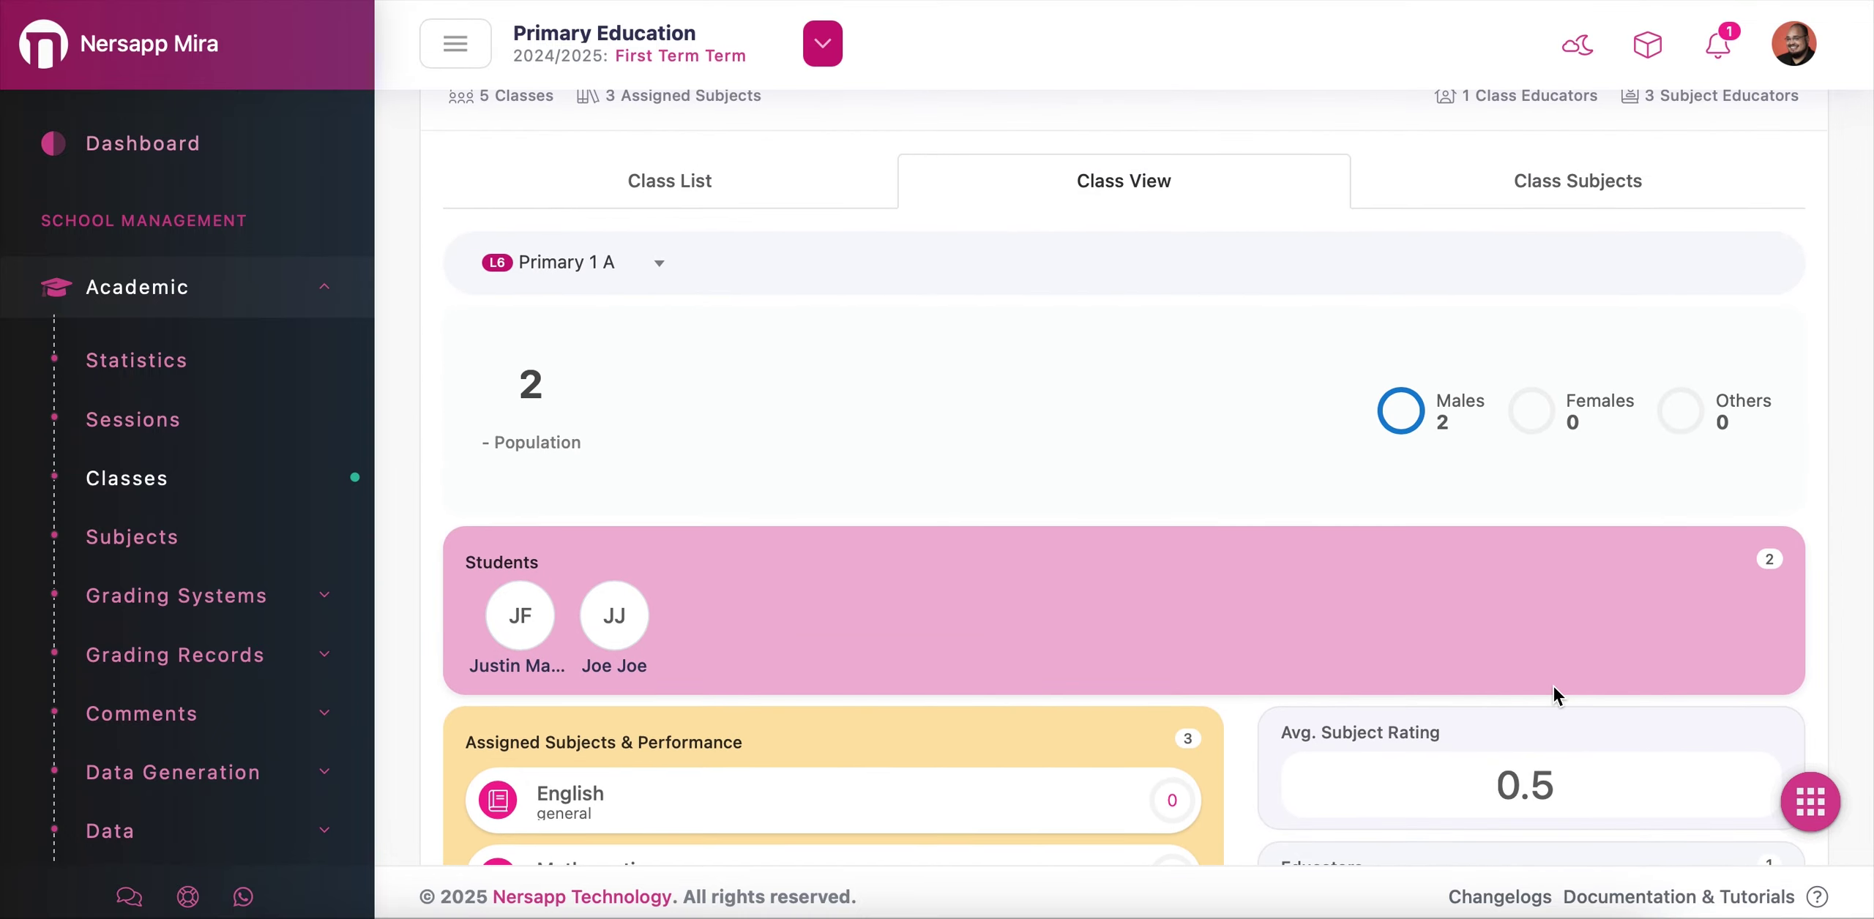